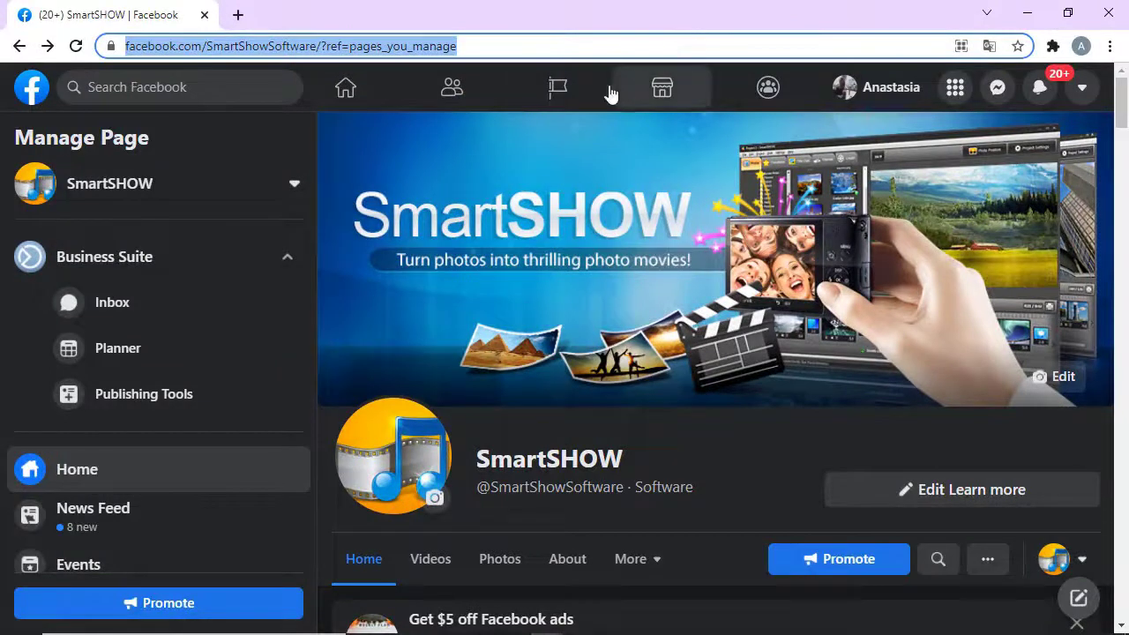
# Start a new post captioned "Here is what we can bake for you :".
pyautogui.click(121, 397)
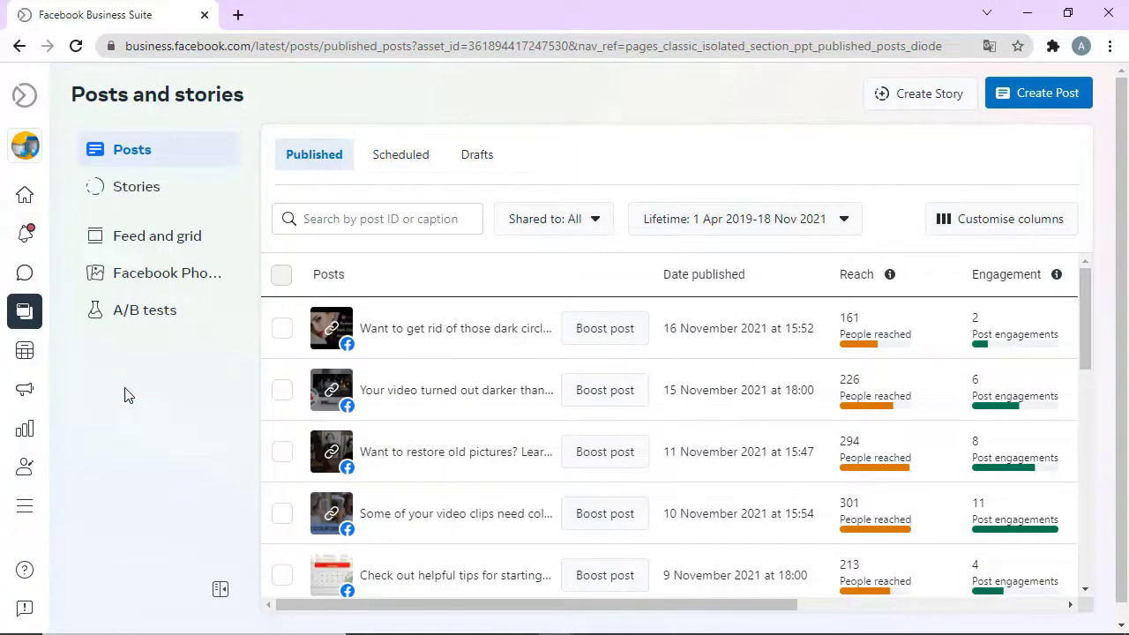
pyautogui.click(1037, 97)
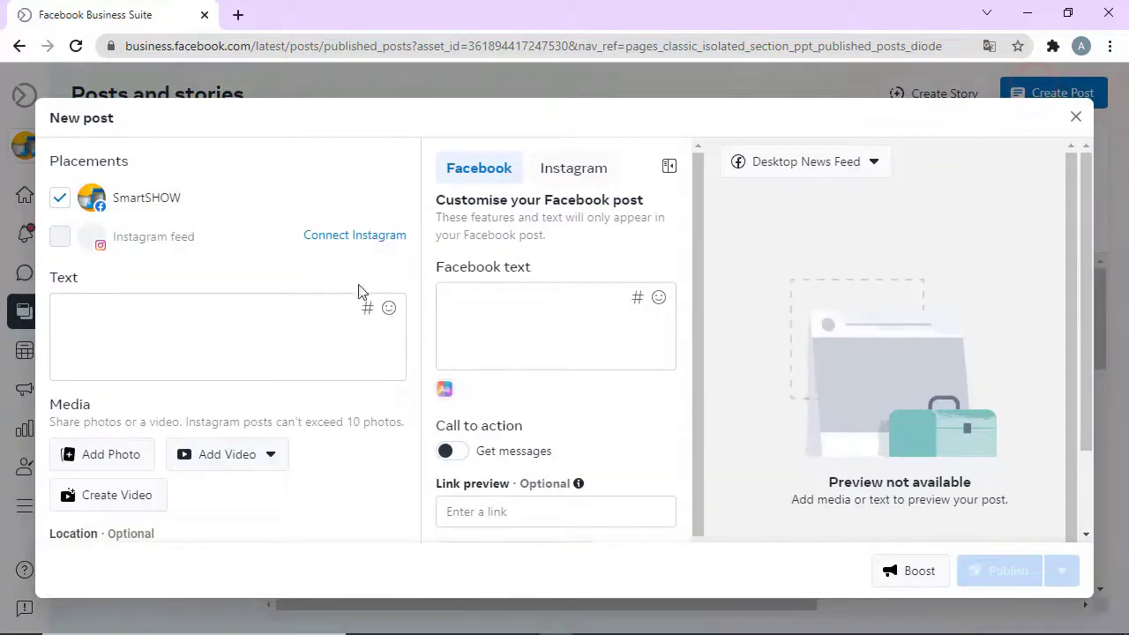
pyautogui.click(248, 307)
pyautogui.write('Here is what we can bake for you :')
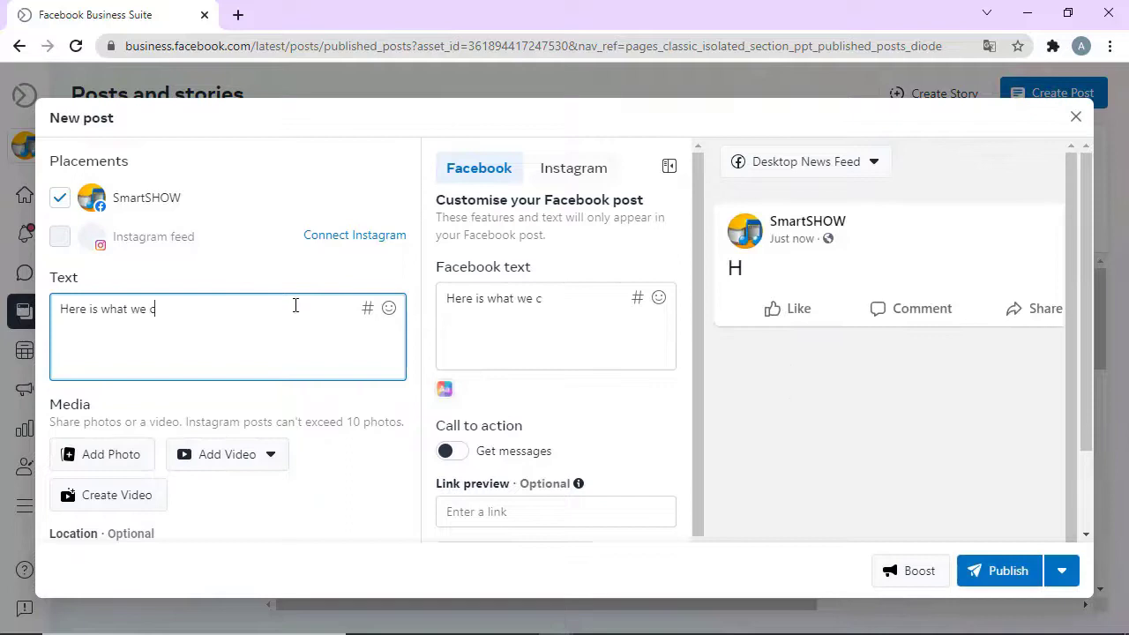
# Attach the six dessert photos to the post and scroll to the options below them.
pyautogui.click(81, 455)
pyautogui.click(204, 155)
pyautogui.keyDown('ctrl'); pyautogui.click(307, 155); pyautogui.keyUp('ctrl')
pyautogui.keyDown('ctrl'); pyautogui.click(408, 154); pyautogui.keyUp('ctrl')
pyautogui.keyDown('ctrl'); pyautogui.click(510, 154); pyautogui.keyUp('ctrl')
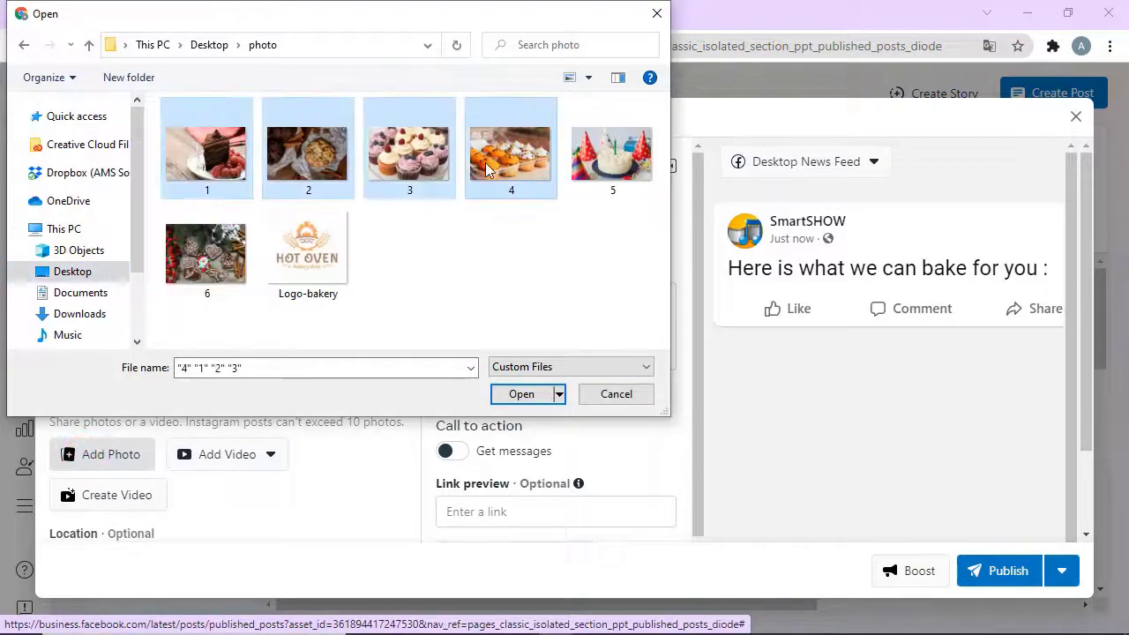
pyautogui.keyDown('ctrl'); pyautogui.click(612, 155); pyautogui.keyUp('ctrl')
pyautogui.keyDown('ctrl'); pyautogui.click(185, 251); pyautogui.keyUp('ctrl')
pyautogui.click(512, 393)
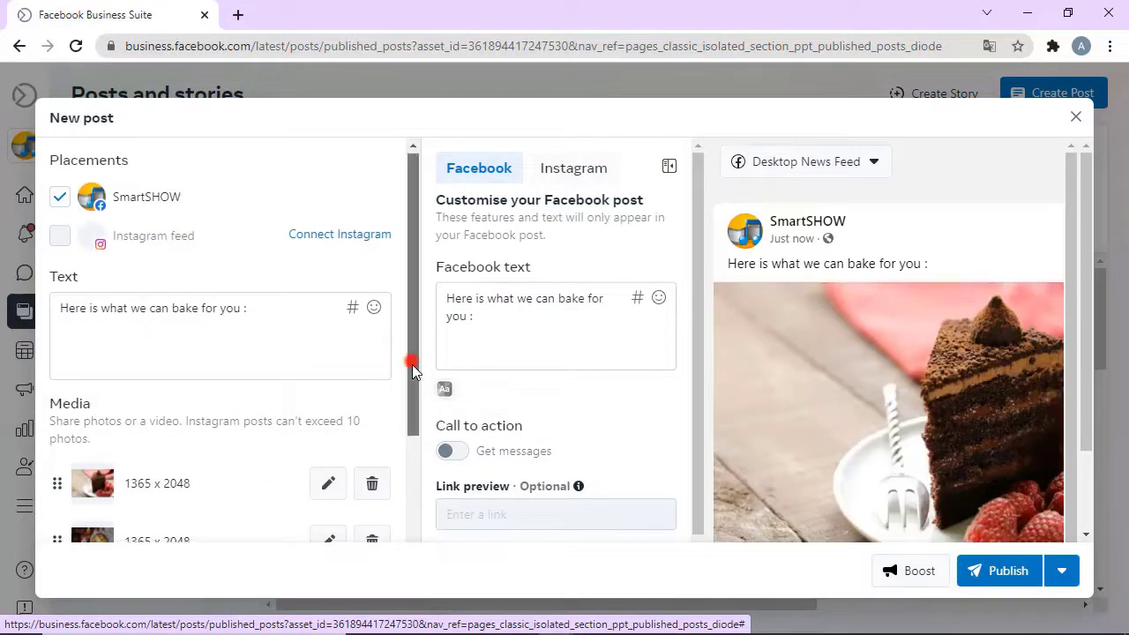
pyautogui.moveTo(412, 365); pyautogui.dragTo(408, 544)
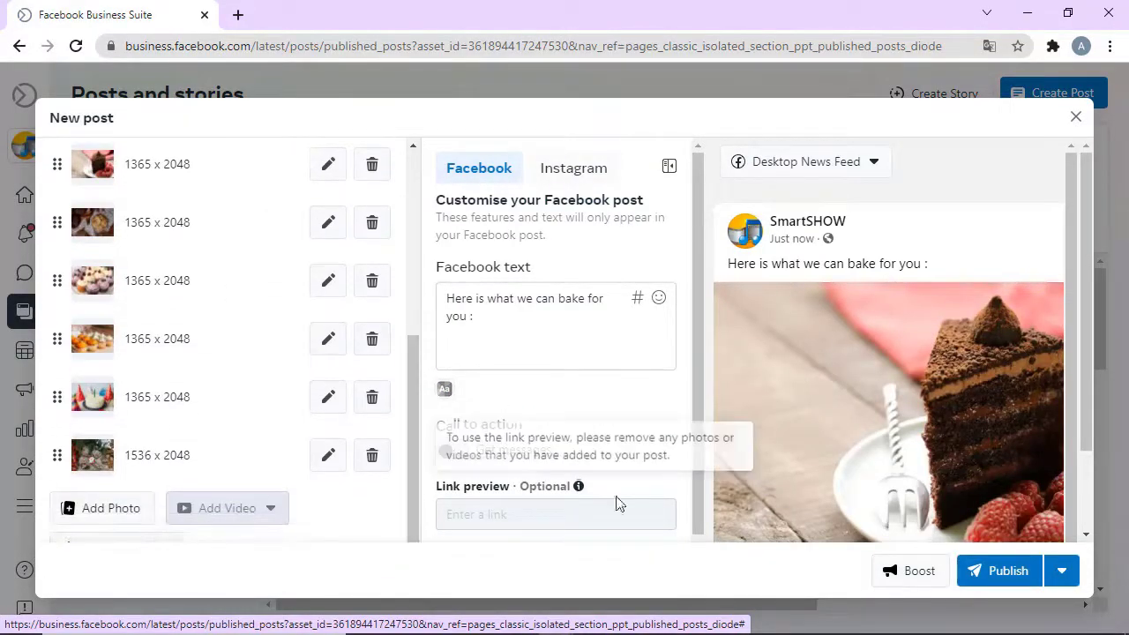
pyautogui.click(1085, 428)
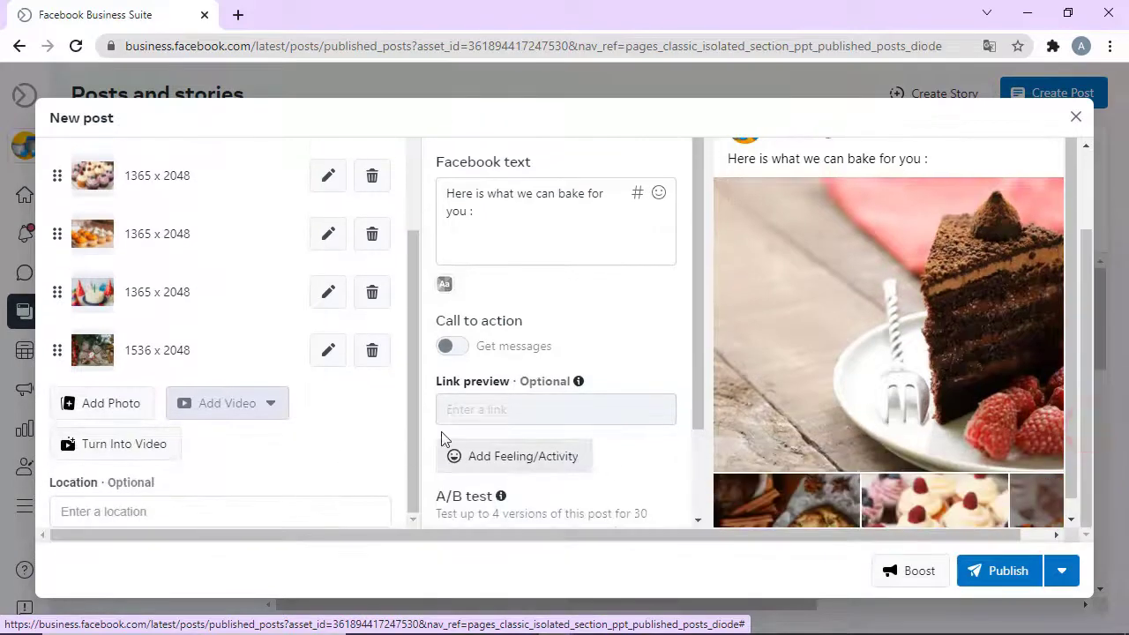
# Turn the photos into a video based on the cupcake photo with the Spotlight an image template.
pyautogui.click(148, 445)
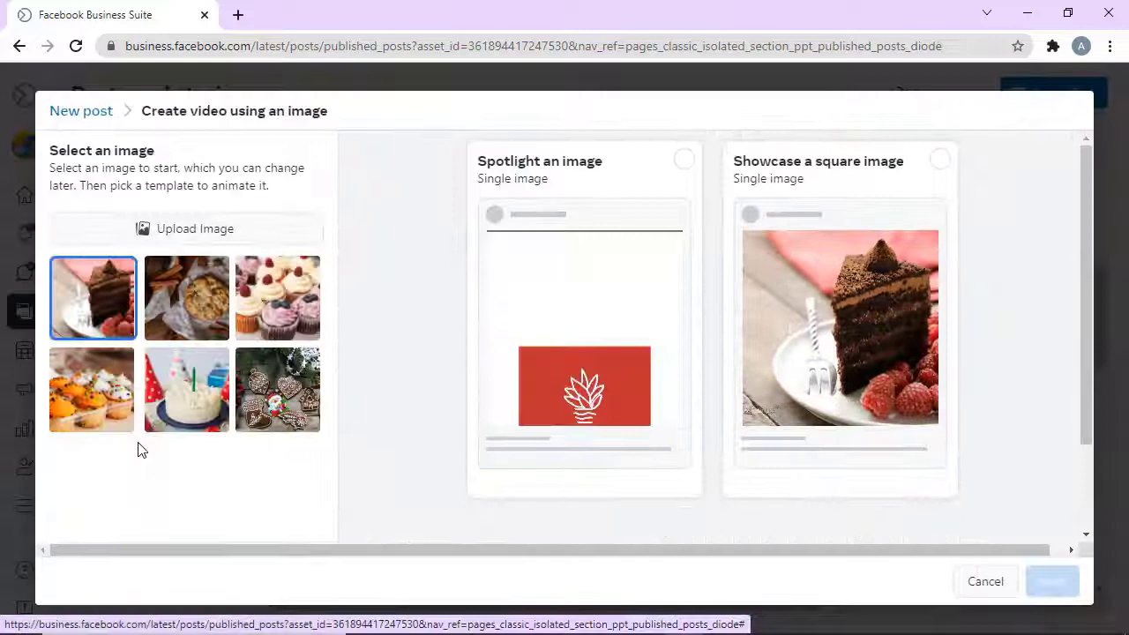
pyautogui.click(264, 306)
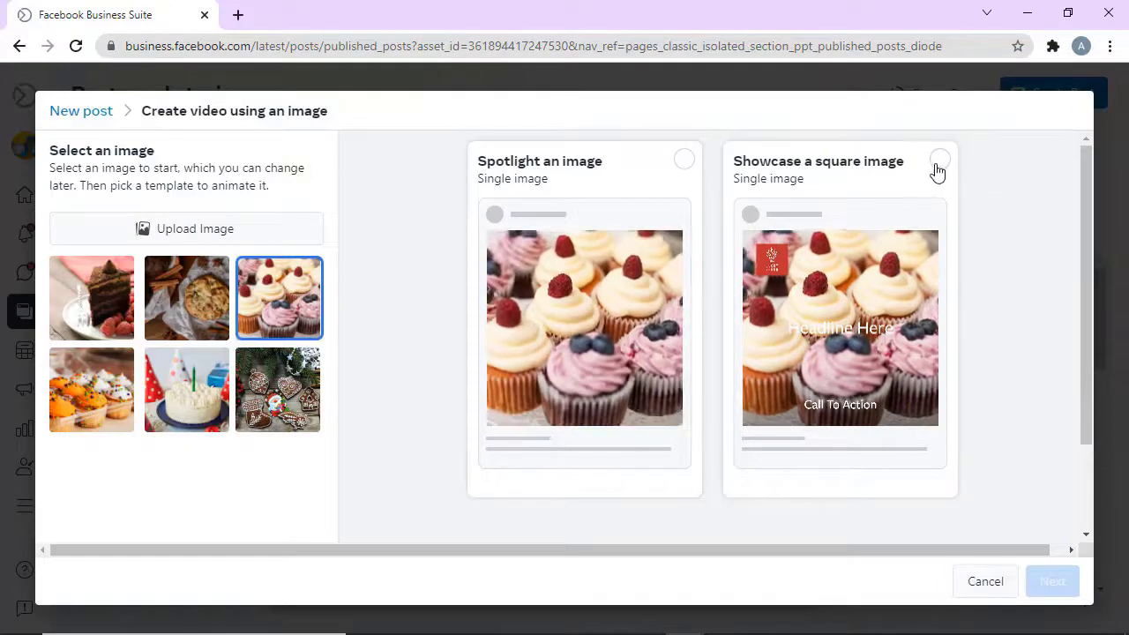
pyautogui.click(684, 163)
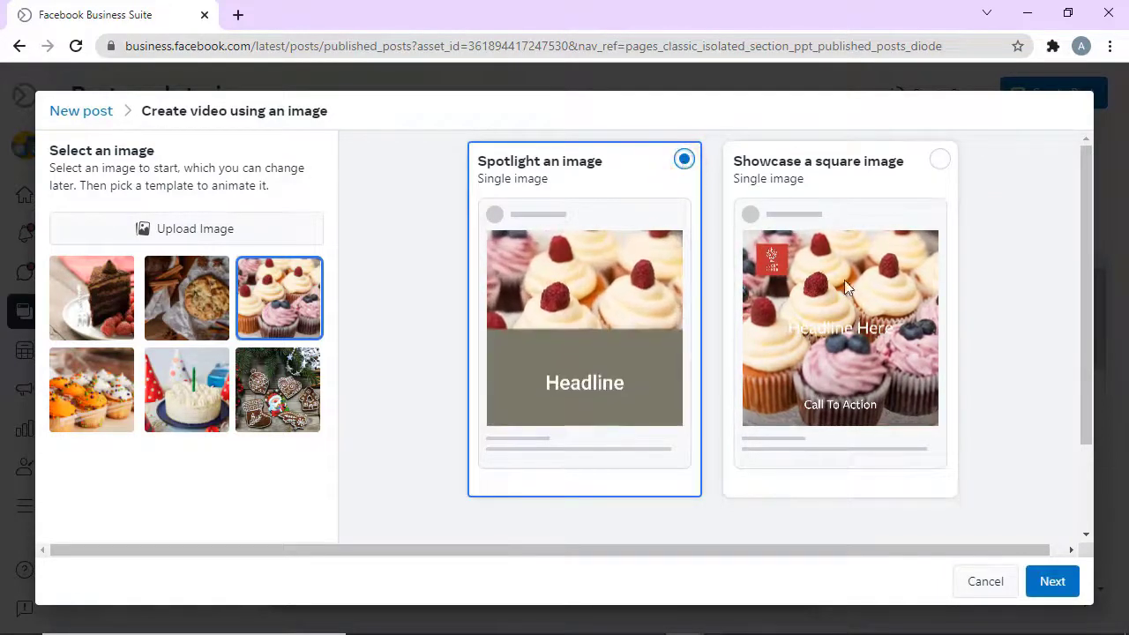
# Give scene 2 a lilac background and the headline "Yummy desserts!".
pyautogui.click(1054, 581)
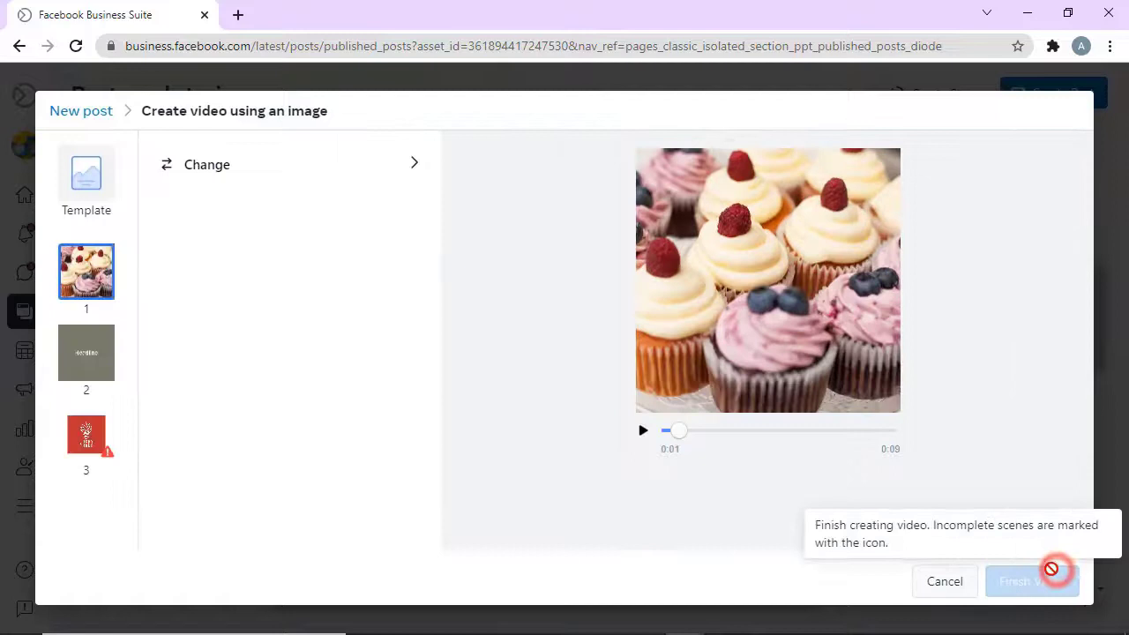
pyautogui.click(76, 360)
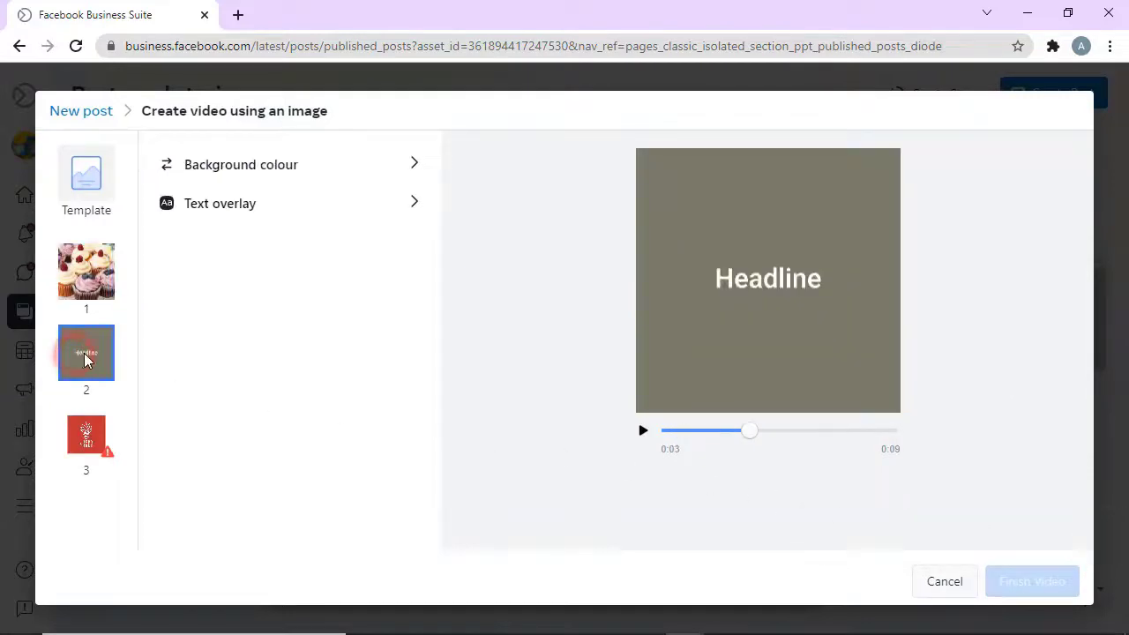
pyautogui.click(411, 165)
pyautogui.click(474, 196)
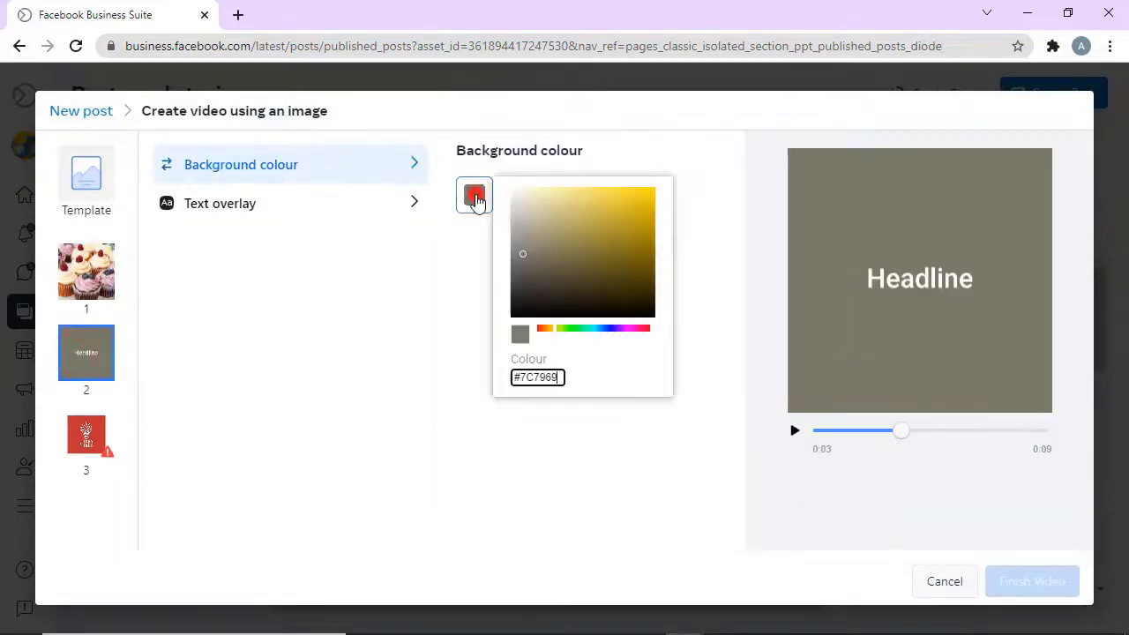
pyautogui.moveTo(524, 257); pyautogui.dragTo(558, 205)
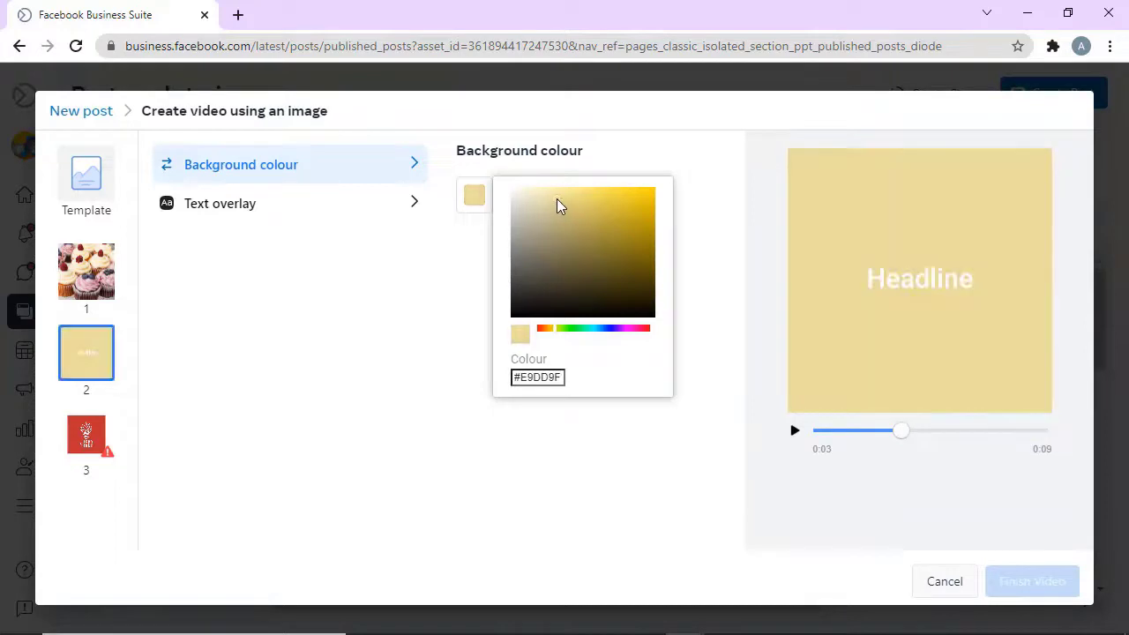
pyautogui.moveTo(539, 329); pyautogui.dragTo(621, 328)
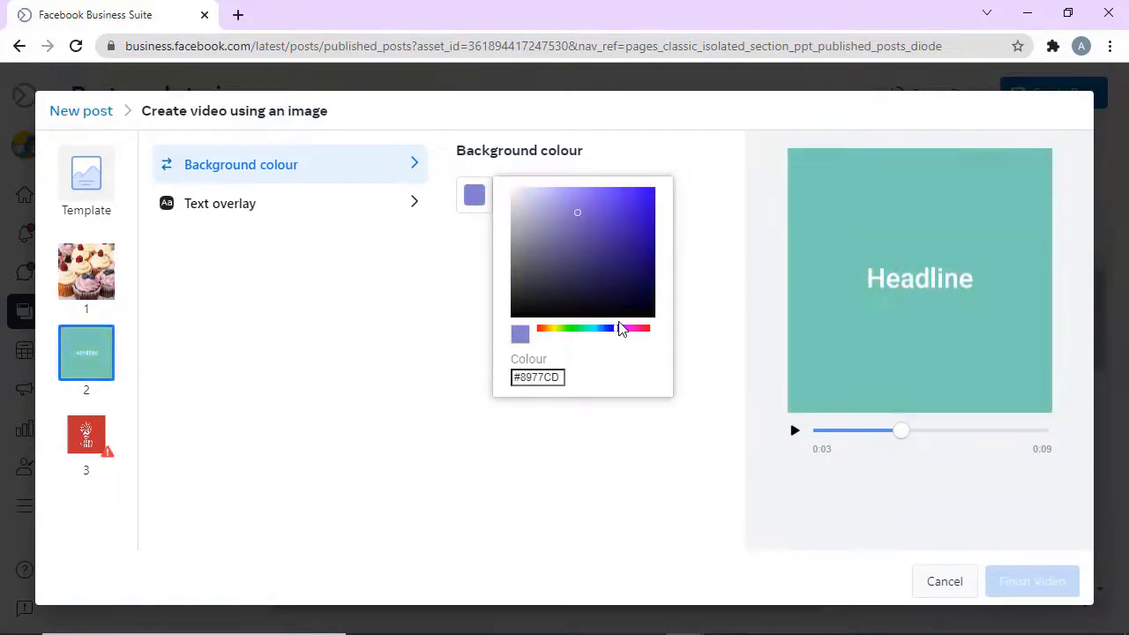
pyautogui.moveTo(578, 218); pyautogui.dragTo(574, 205)
pyautogui.click(403, 196)
pyautogui.click(507, 177)
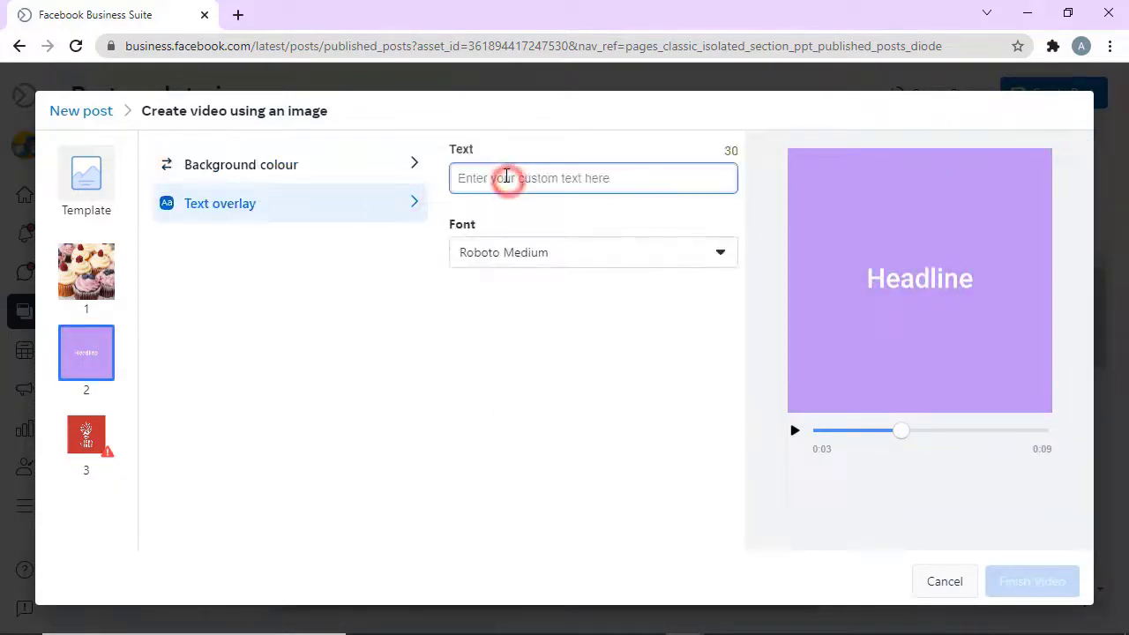
pyautogui.write('Yummy desserts!')
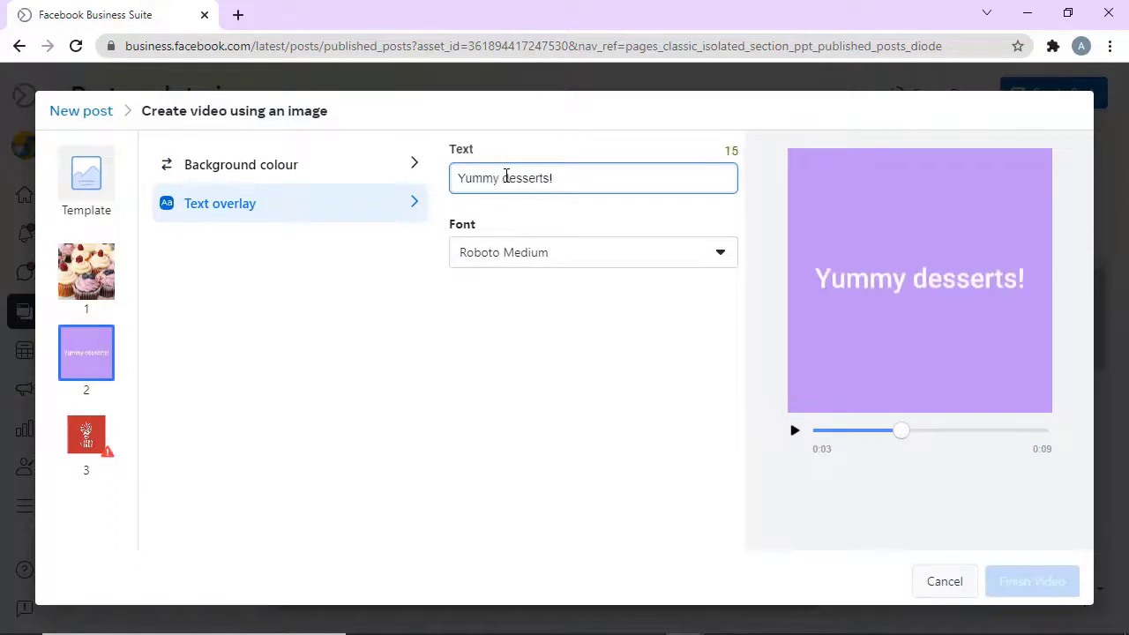
# Put the Hot Oven logo on scene 3 and make its background lilac.
pyautogui.click(87, 431)
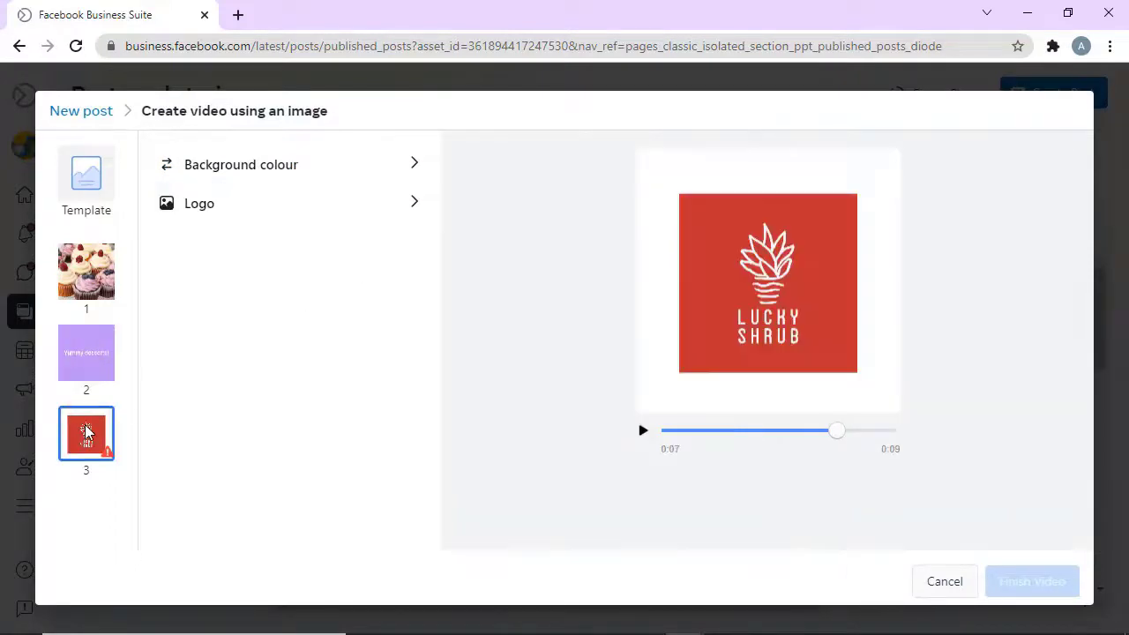
pyautogui.click(412, 202)
pyautogui.click(494, 491)
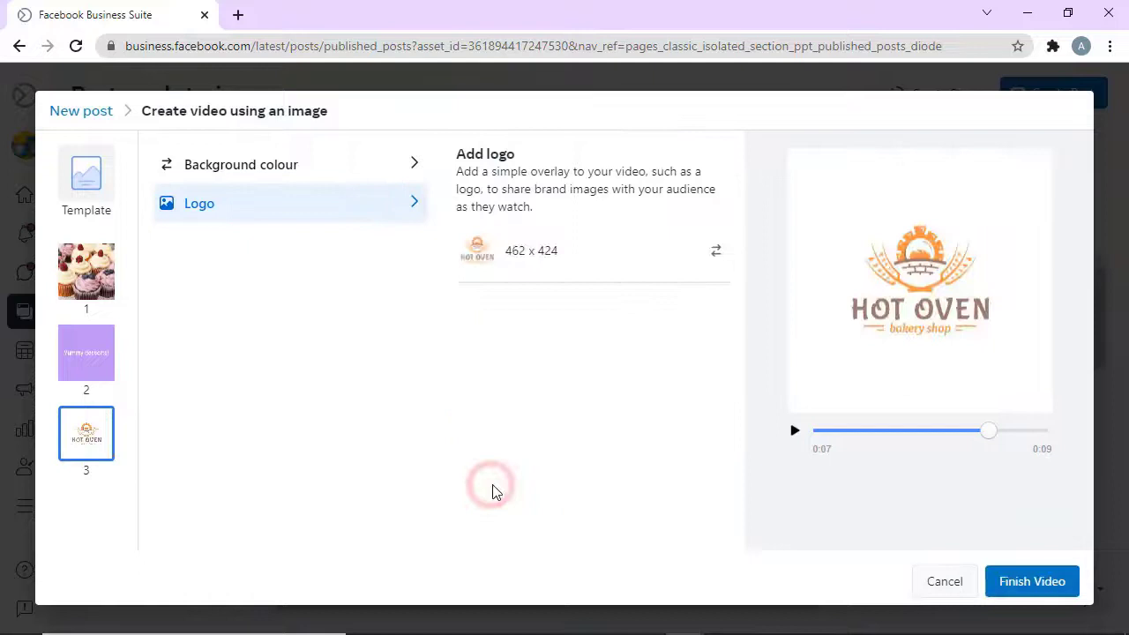
pyautogui.click(414, 166)
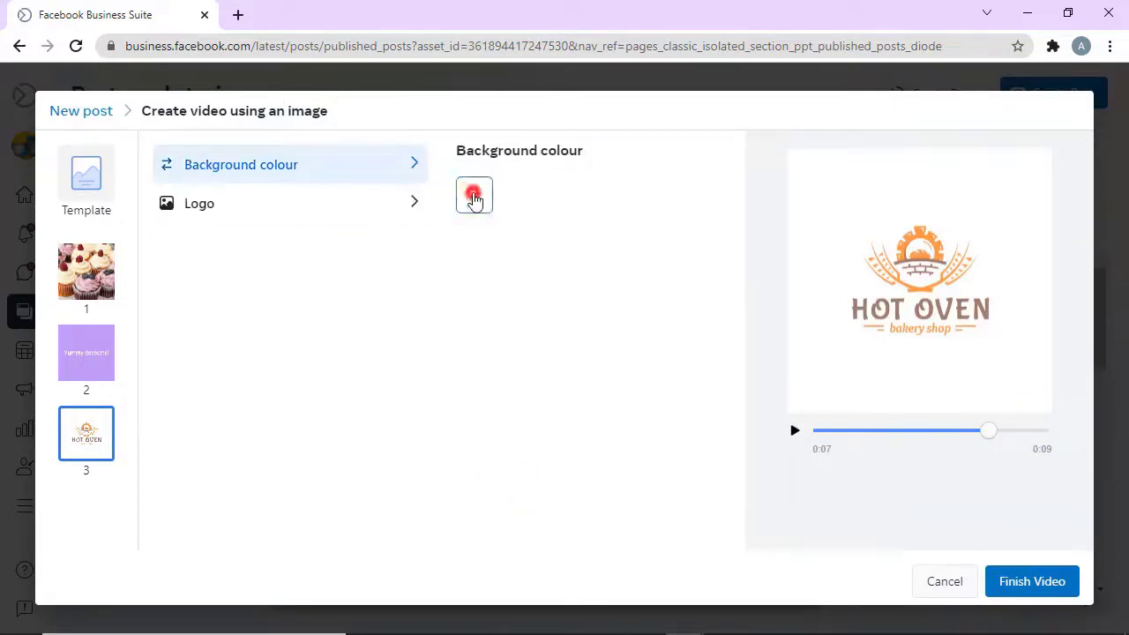
pyautogui.click(474, 197)
pyautogui.moveTo(554, 328); pyautogui.dragTo(621, 330)
pyautogui.click(586, 243)
pyautogui.moveTo(554, 215); pyautogui.dragTo(548, 207)
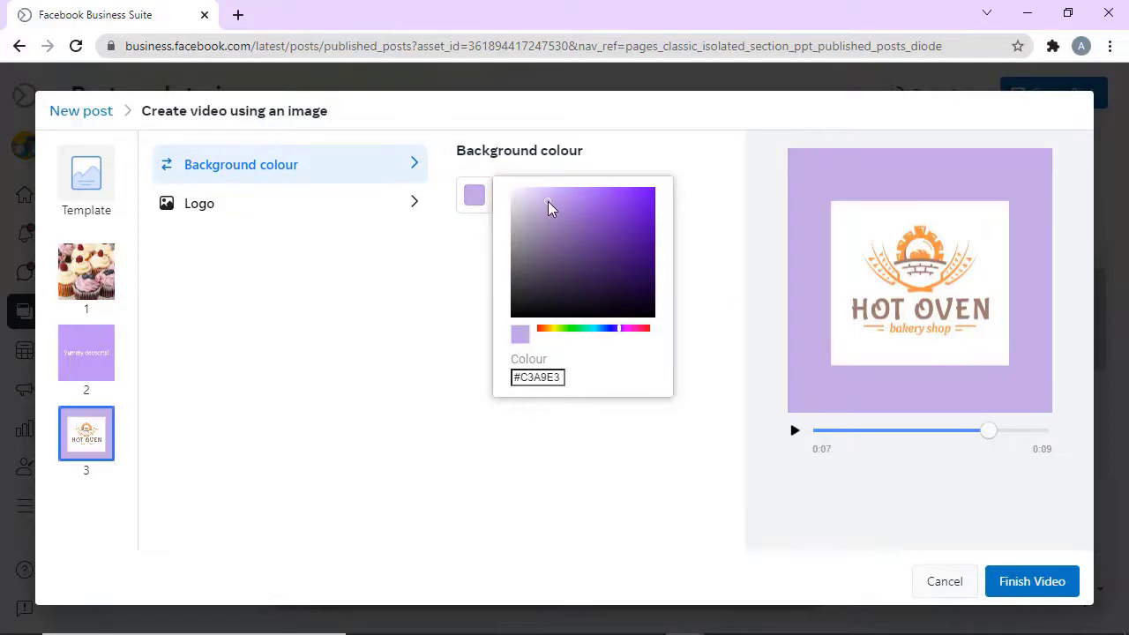
pyautogui.click(409, 291)
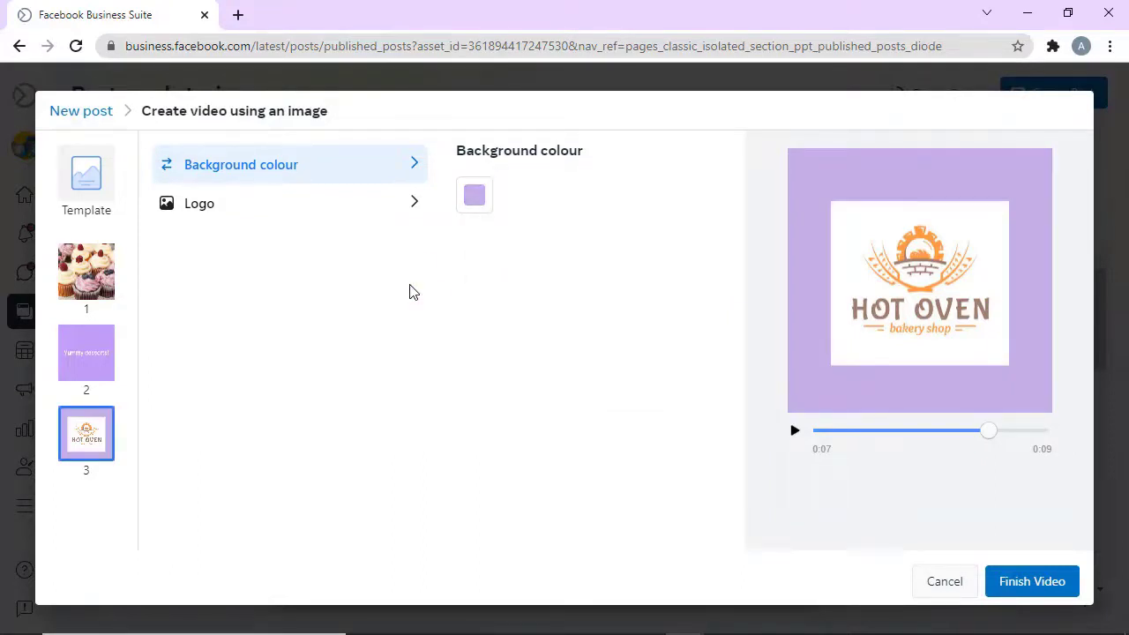
# Preview the whole video from the start, then finish it and return to the post.
pyautogui.moveTo(989, 432); pyautogui.dragTo(809, 432)
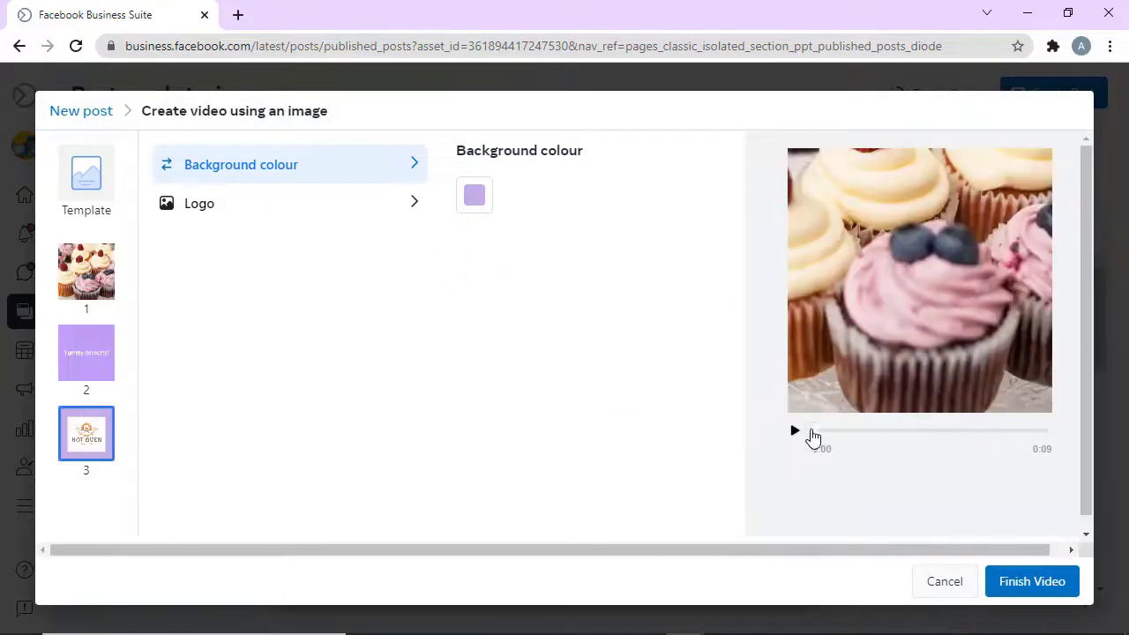
pyautogui.click(795, 431)
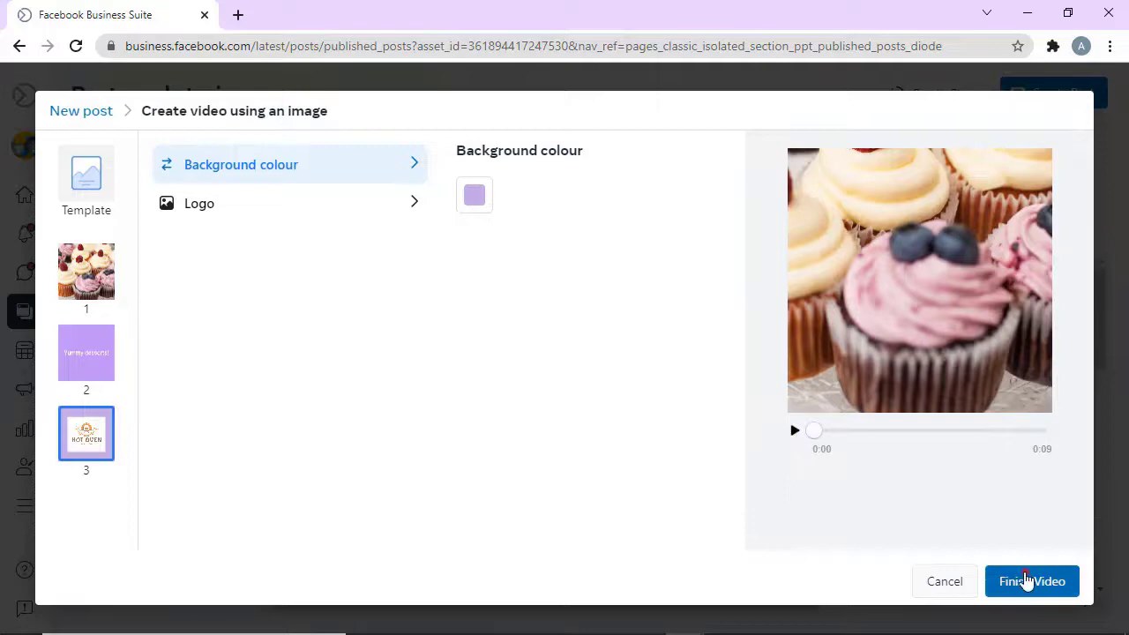
pyautogui.click(1026, 579)
# Reveal the Schedule Post and Save as Draft options beside Publish.
pyautogui.click(1061, 571)
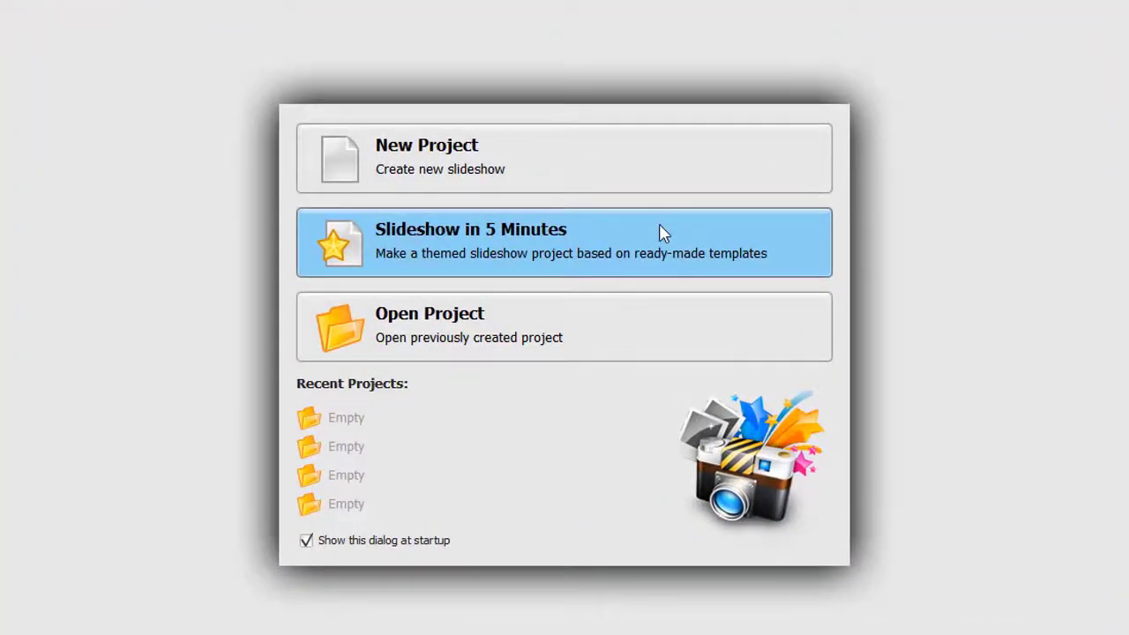
# Start a themed slideshow using the Dynamic Frames template from the All-Purpose group.
pyautogui.click(663, 232)
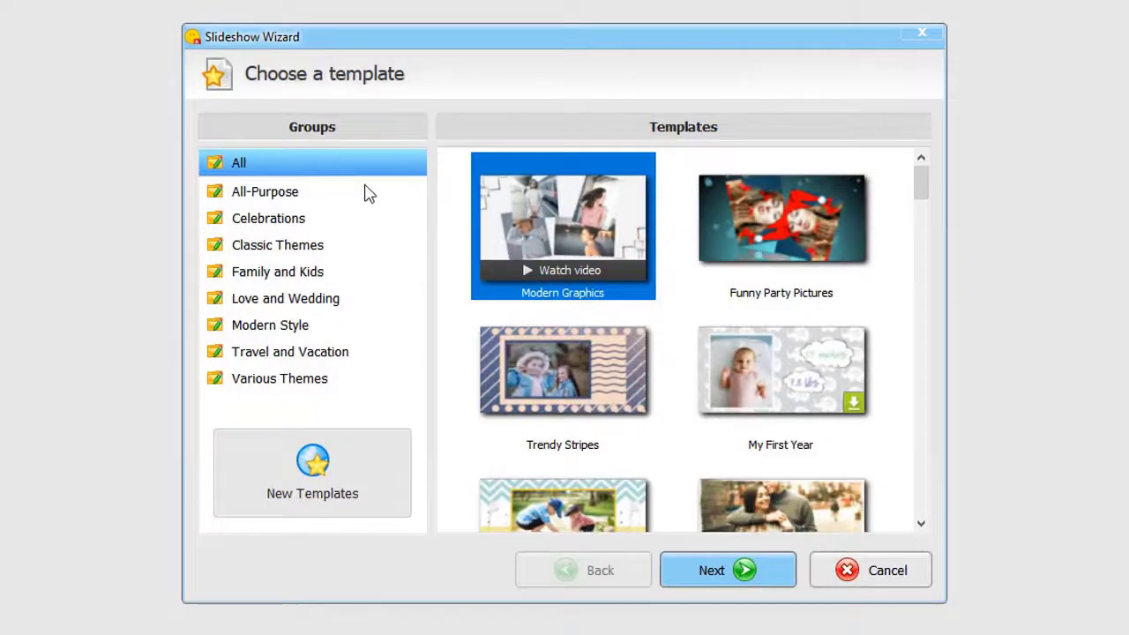
pyautogui.click(364, 191)
pyautogui.click(354, 219)
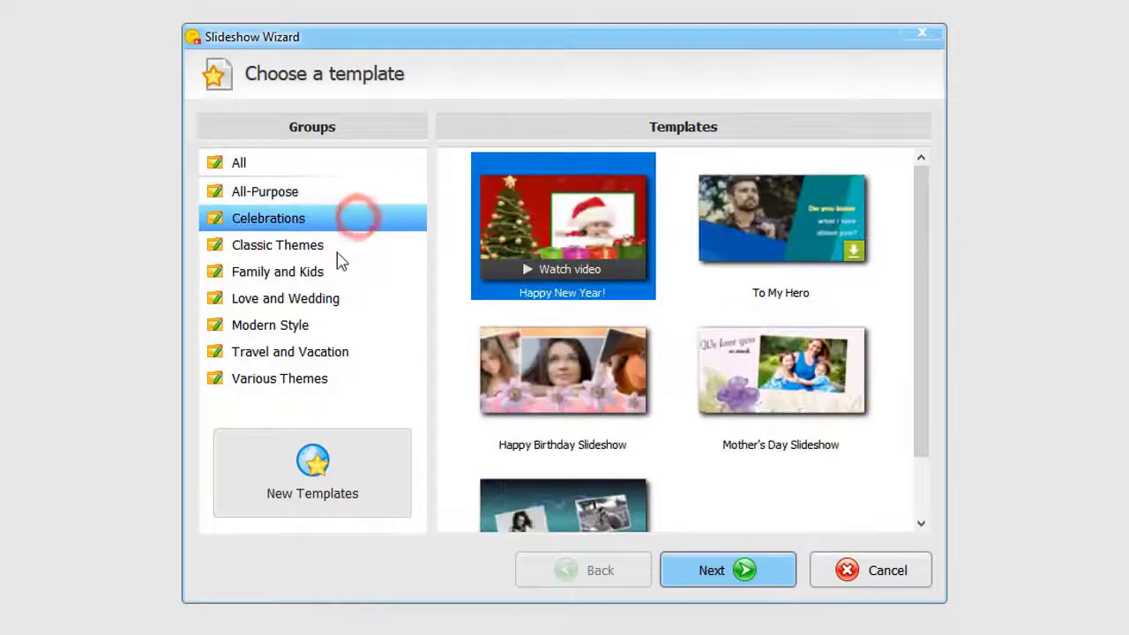
pyautogui.click(337, 253)
pyautogui.click(294, 325)
pyautogui.click(290, 355)
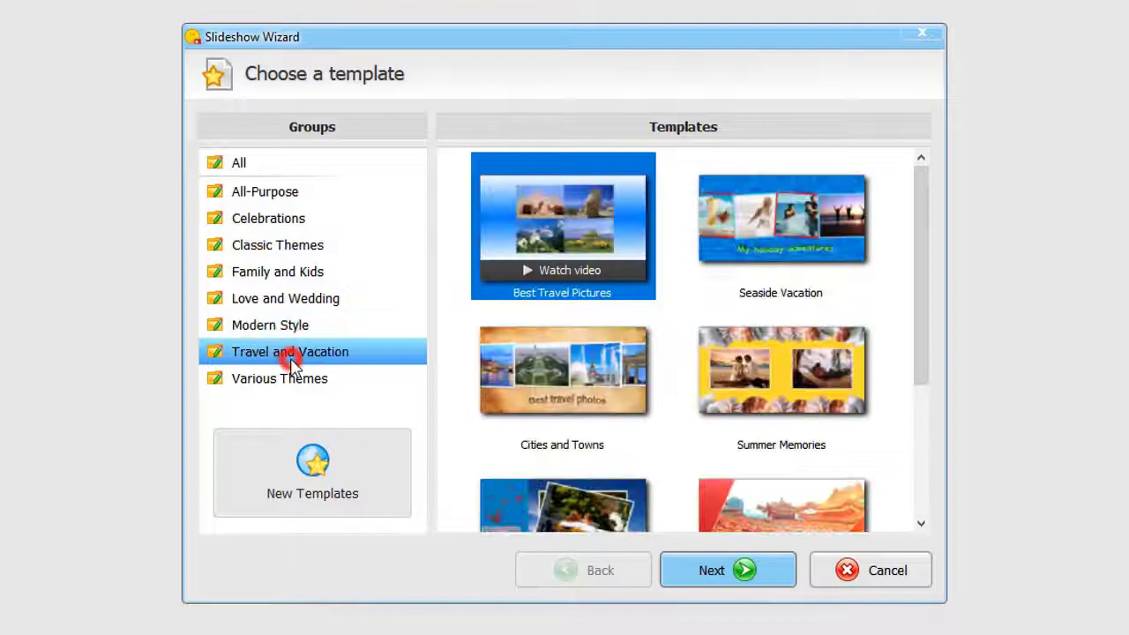
pyautogui.click(295, 194)
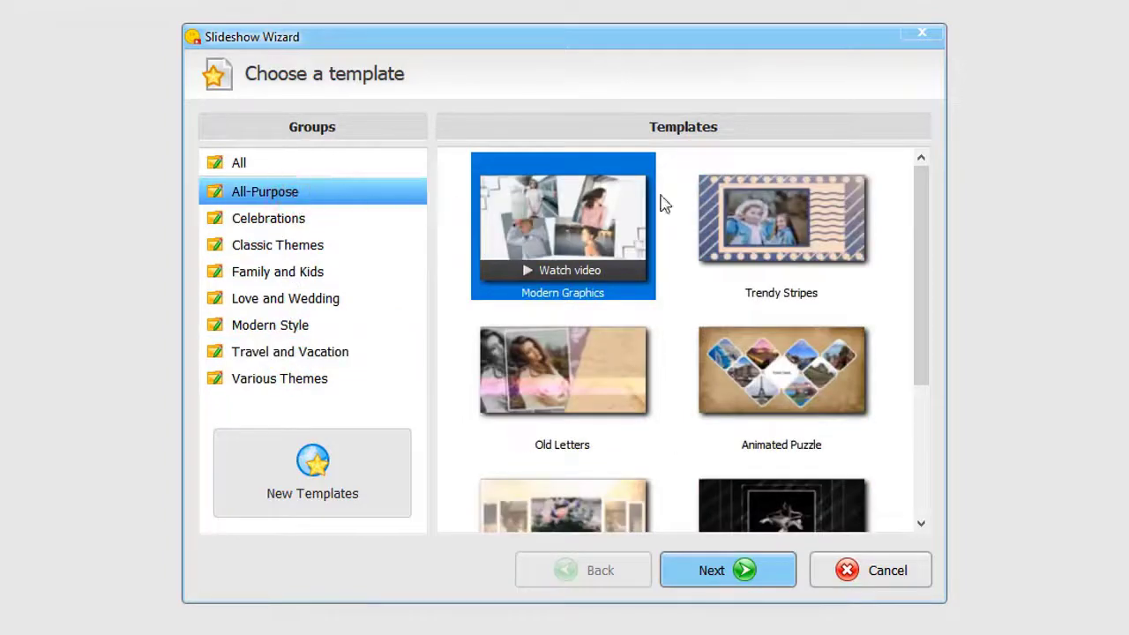
pyautogui.moveTo(914, 205); pyautogui.dragTo(918, 372)
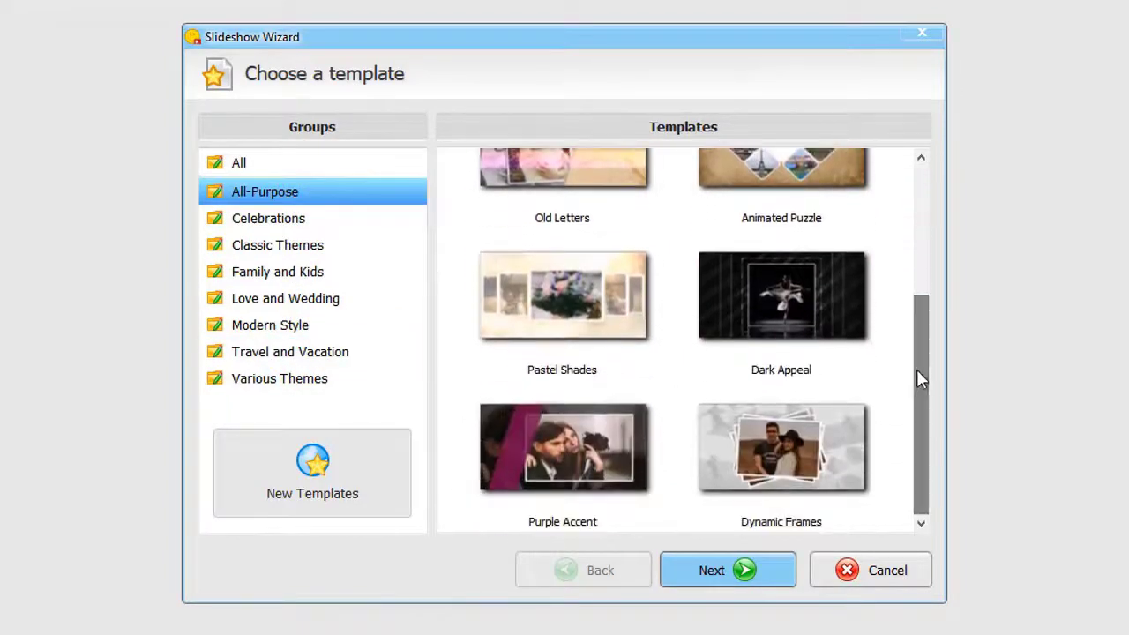
pyautogui.click(810, 436)
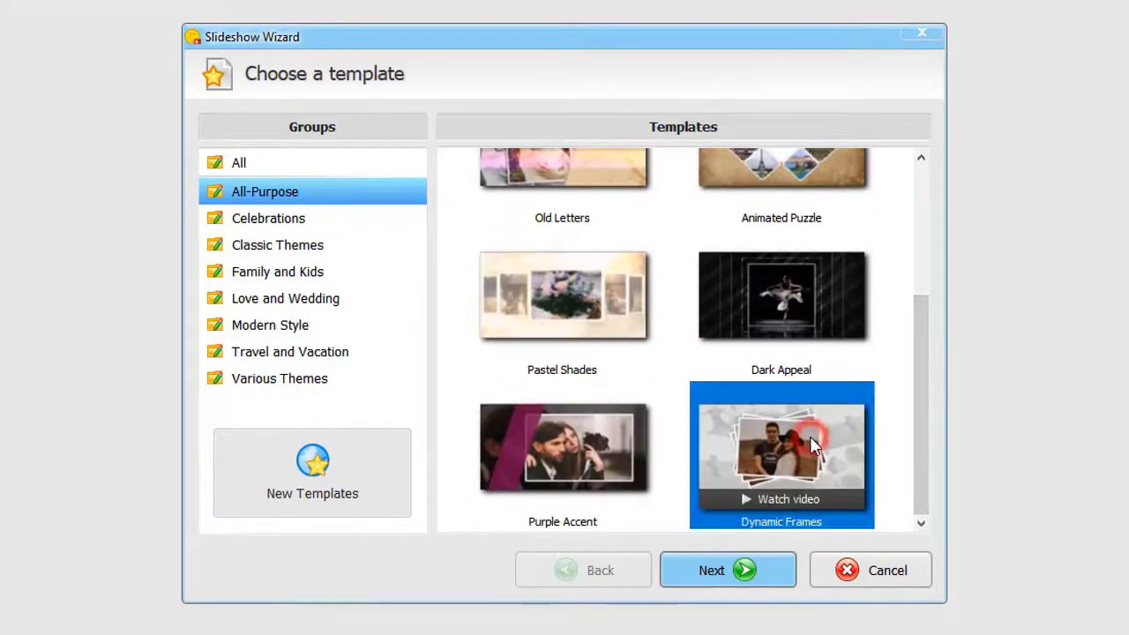
pyautogui.click(738, 571)
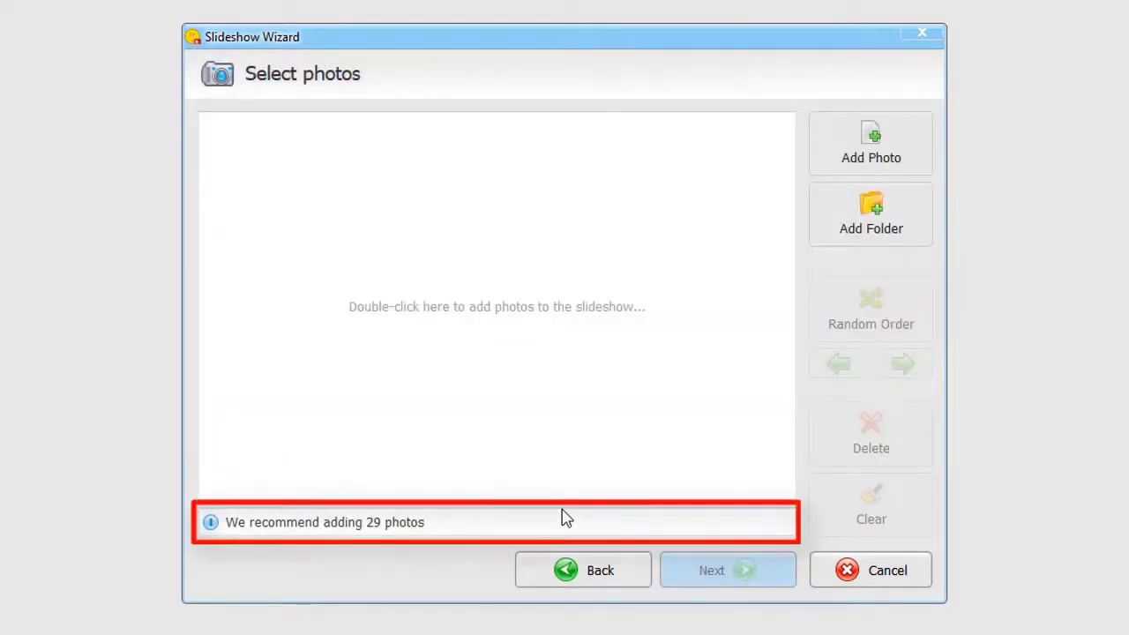
# Add all photos from the Slideshow for Facebook folder to the slideshow.
pyautogui.click(888, 220)
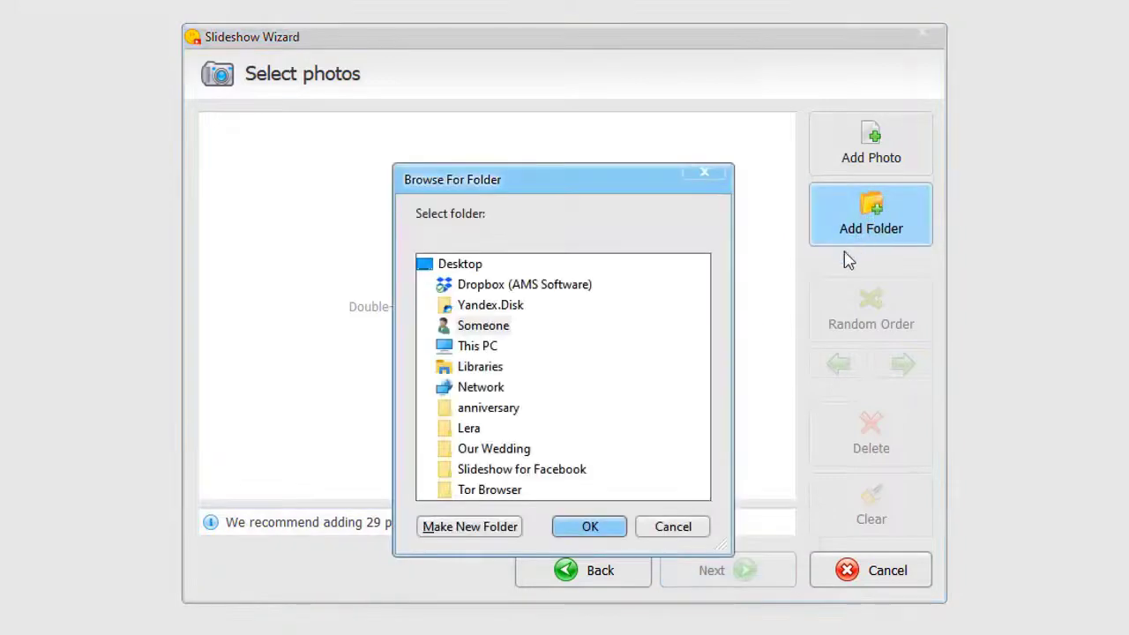
pyautogui.click(580, 470)
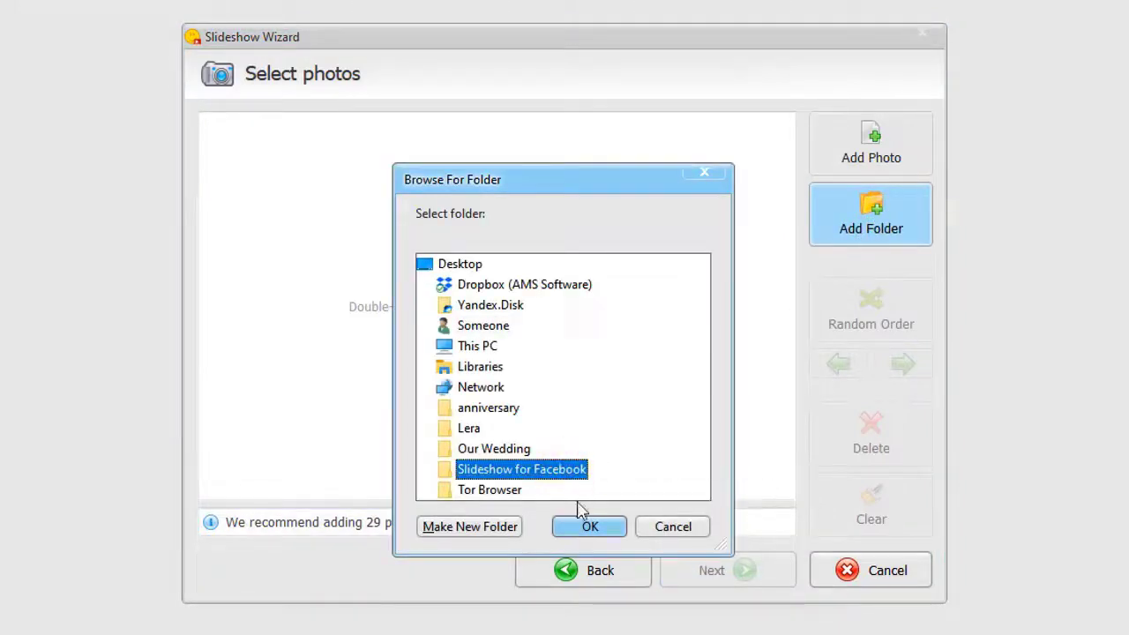
pyautogui.click(590, 527)
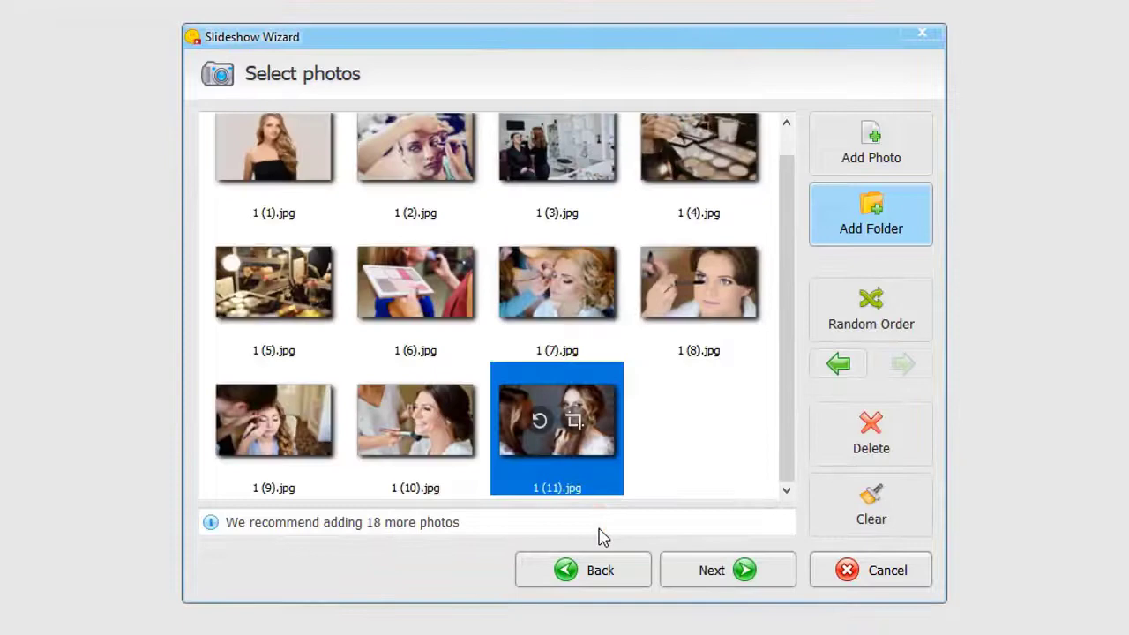
pyautogui.click(711, 564)
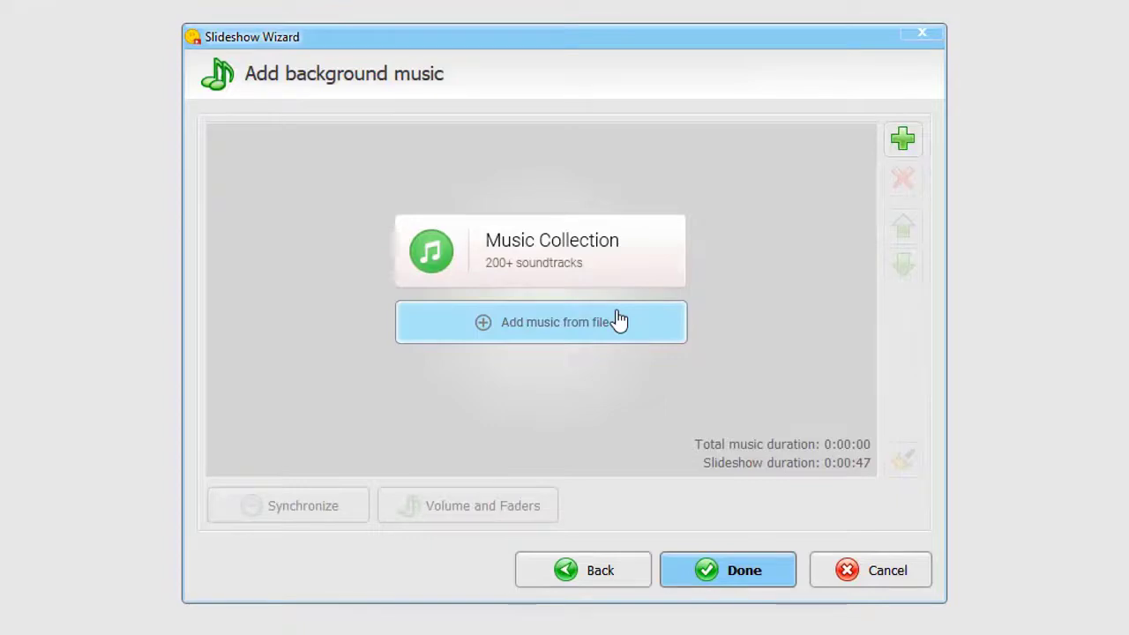
# Add the Corporate track Top Model as music, synchronize the slideshow length, and build the project.
pyautogui.click(615, 252)
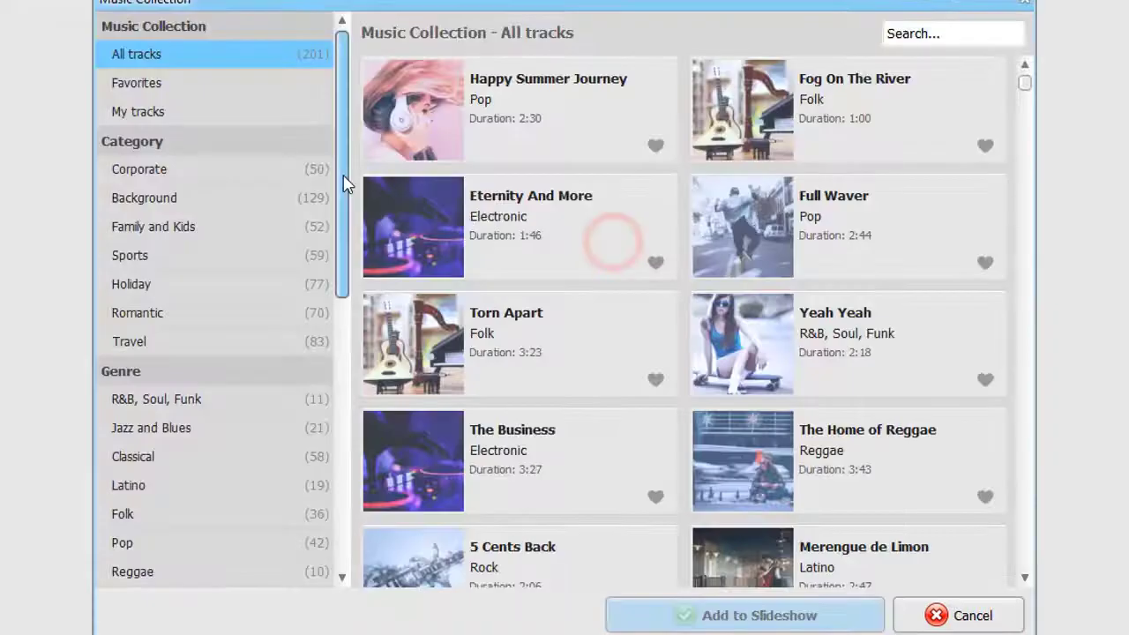
pyautogui.click(311, 169)
pyautogui.click(559, 212)
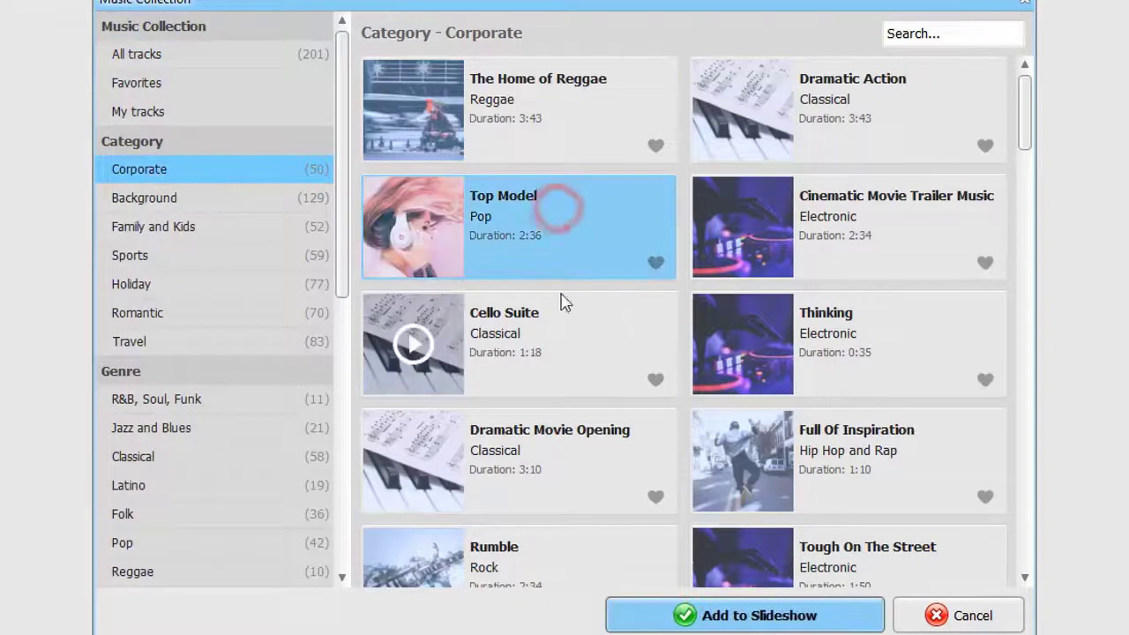
pyautogui.click(679, 615)
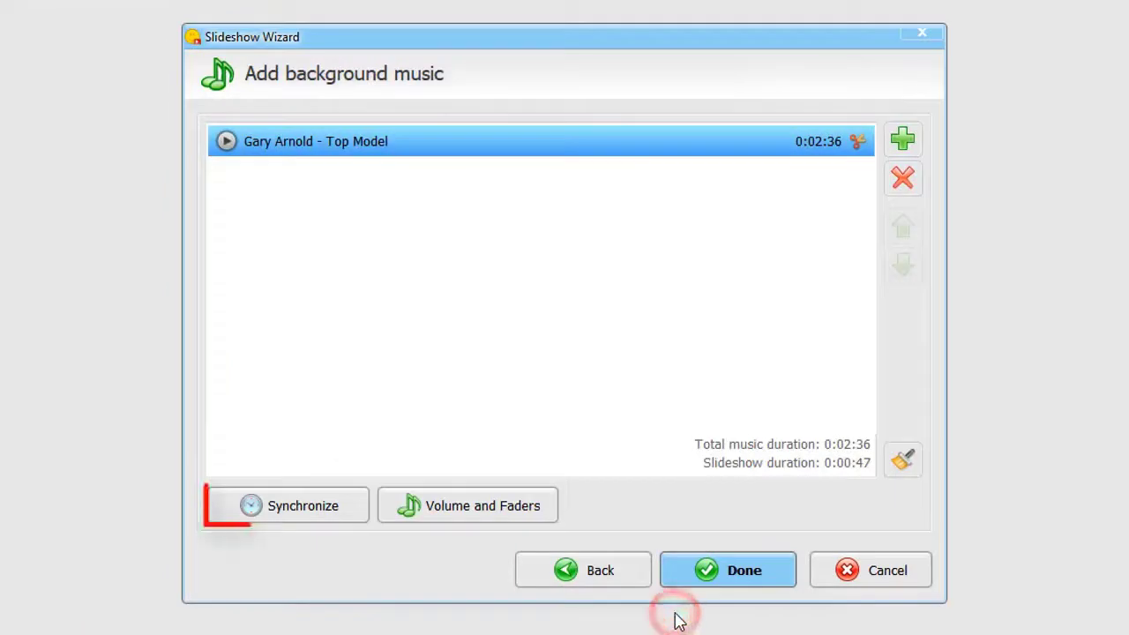
pyautogui.click(277, 503)
pyautogui.click(609, 372)
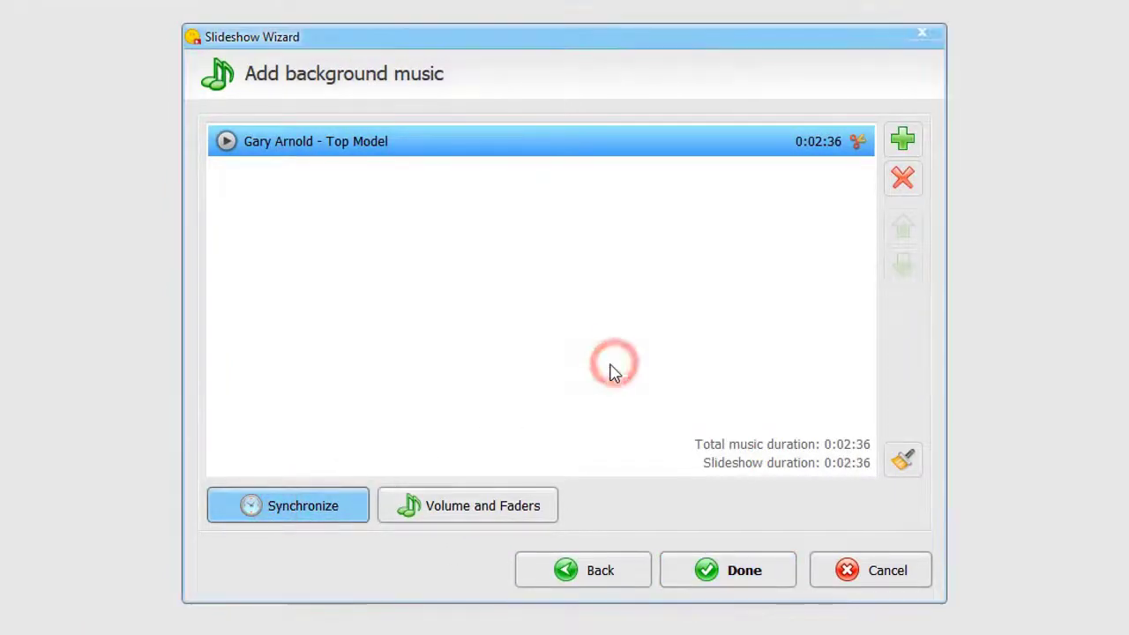
pyautogui.click(692, 563)
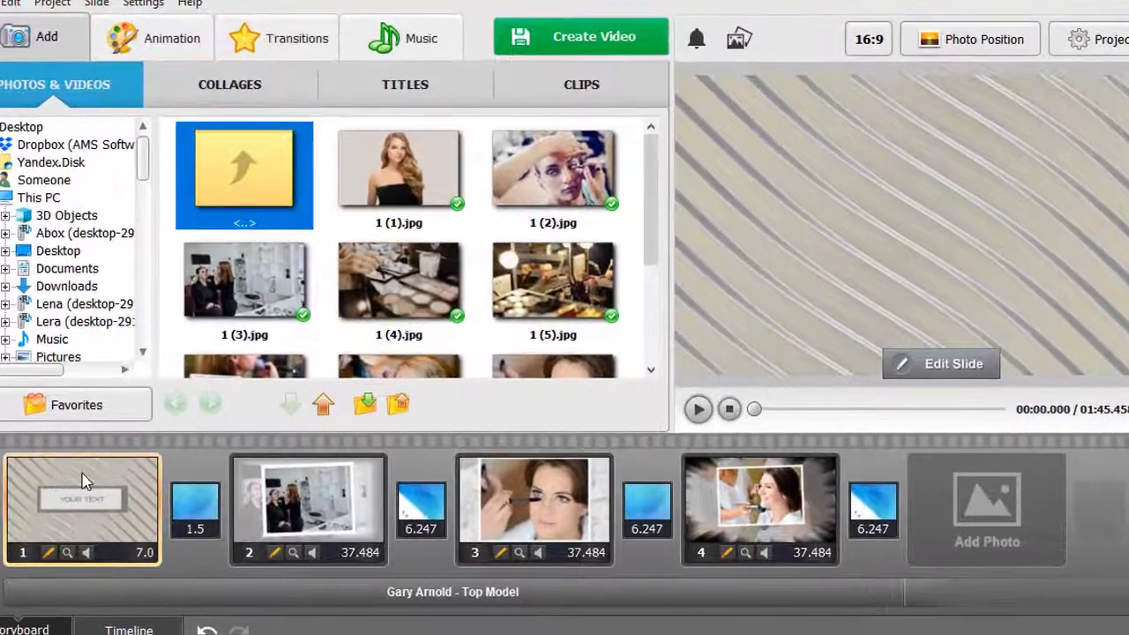
# Change slide 1's title text to "Chic Makeup Studio".
pyautogui.rightClick(89, 477)
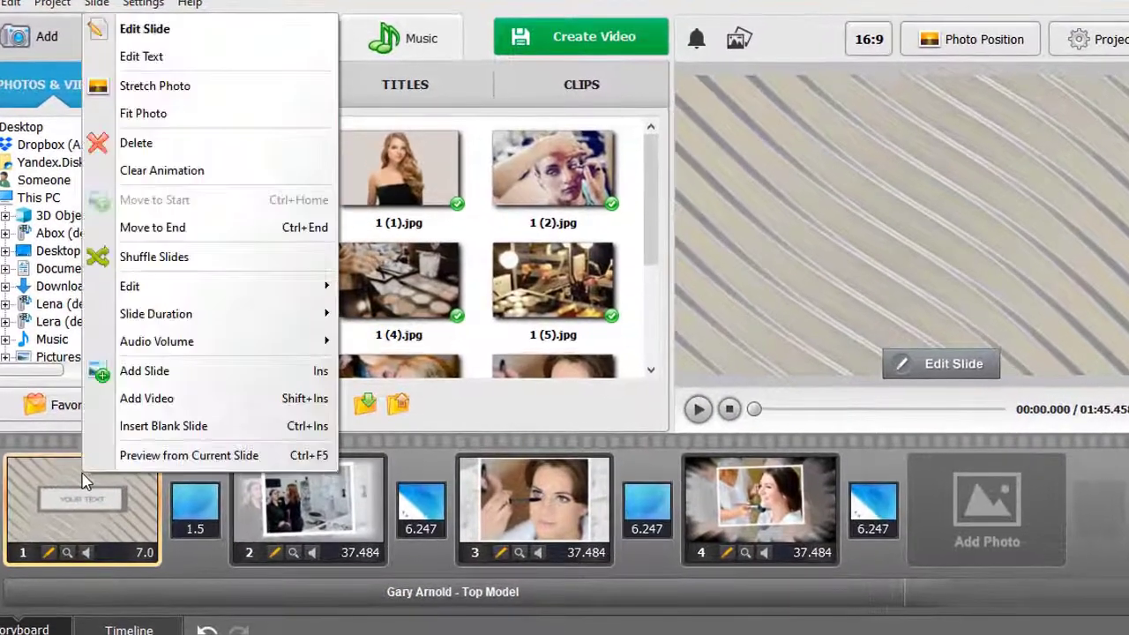
pyautogui.click(121, 61)
pyautogui.write('Chic Makeup Studio')
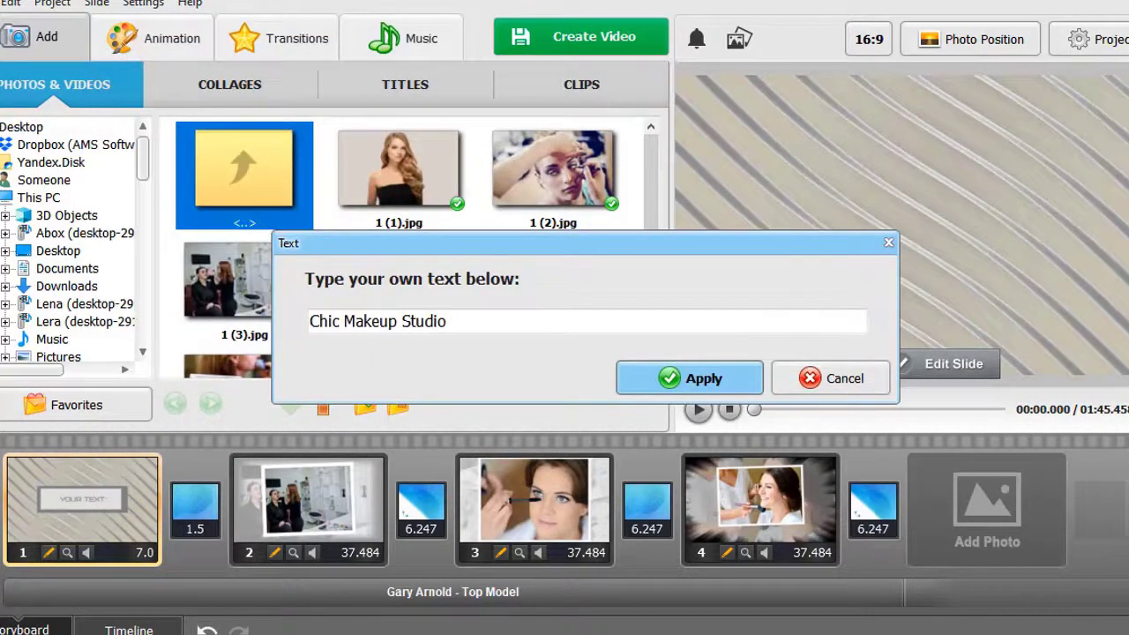
pyautogui.click(689, 378)
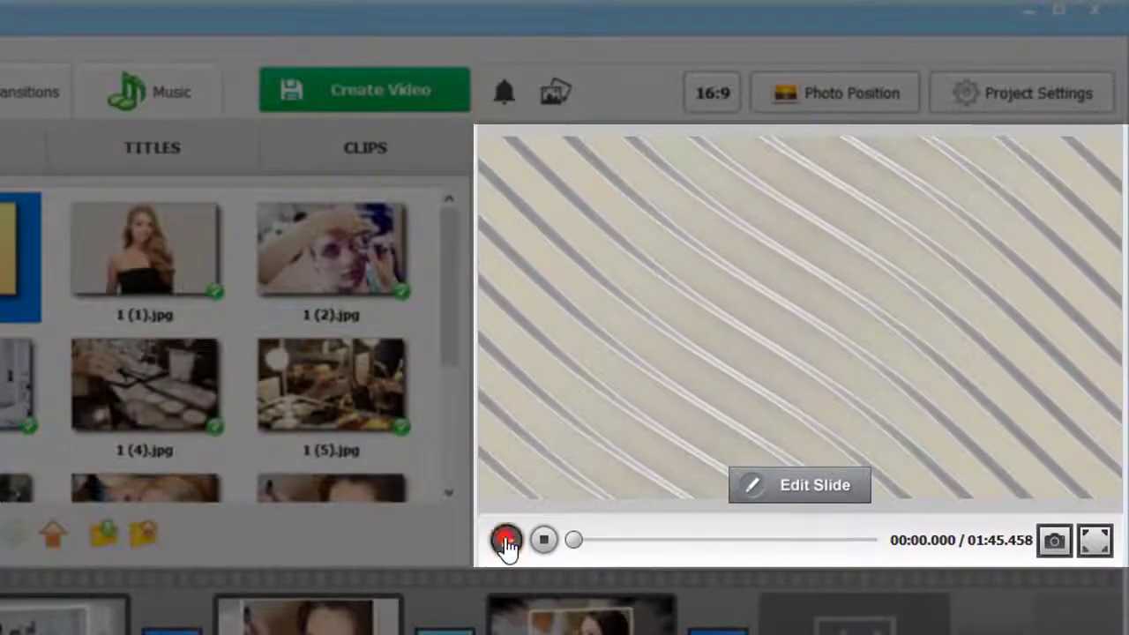
# Play the slideshow preview through to the mascara photo slide.
pyautogui.click(507, 540)
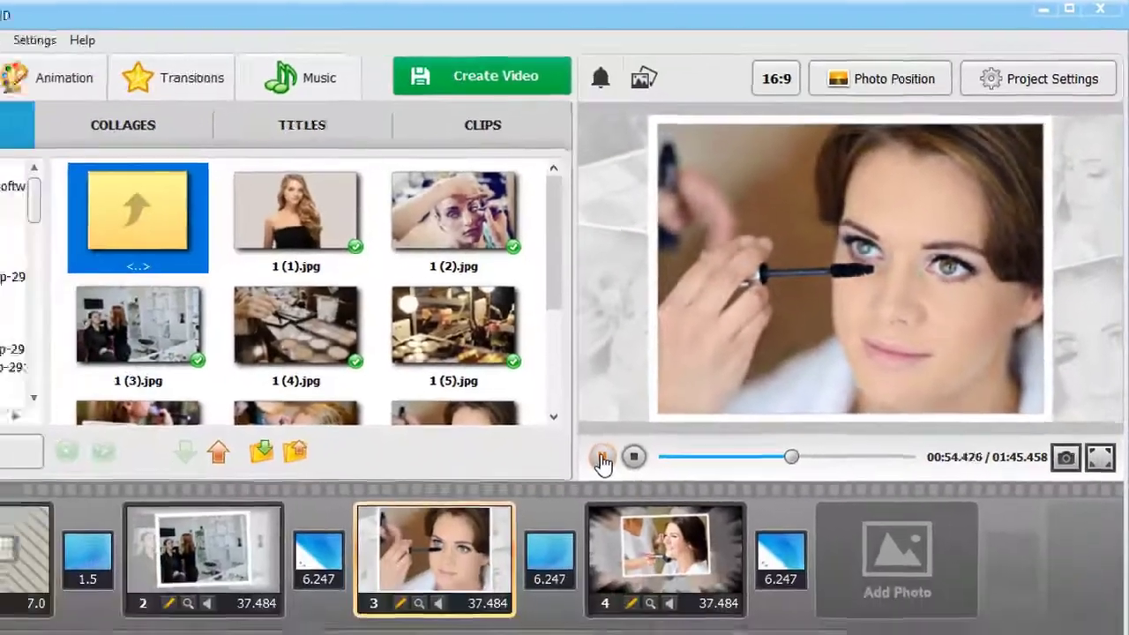
# Pause the preview and set up a Facebook HD 720p (1280x720) web video export.
pyautogui.click(603, 457)
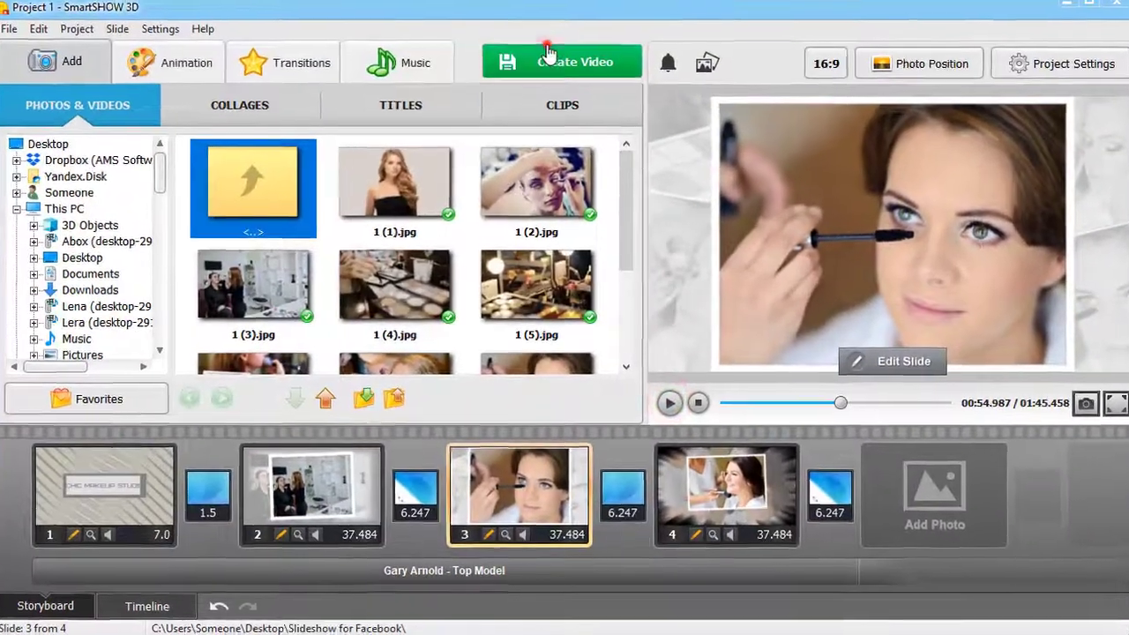
pyautogui.click(484, 76)
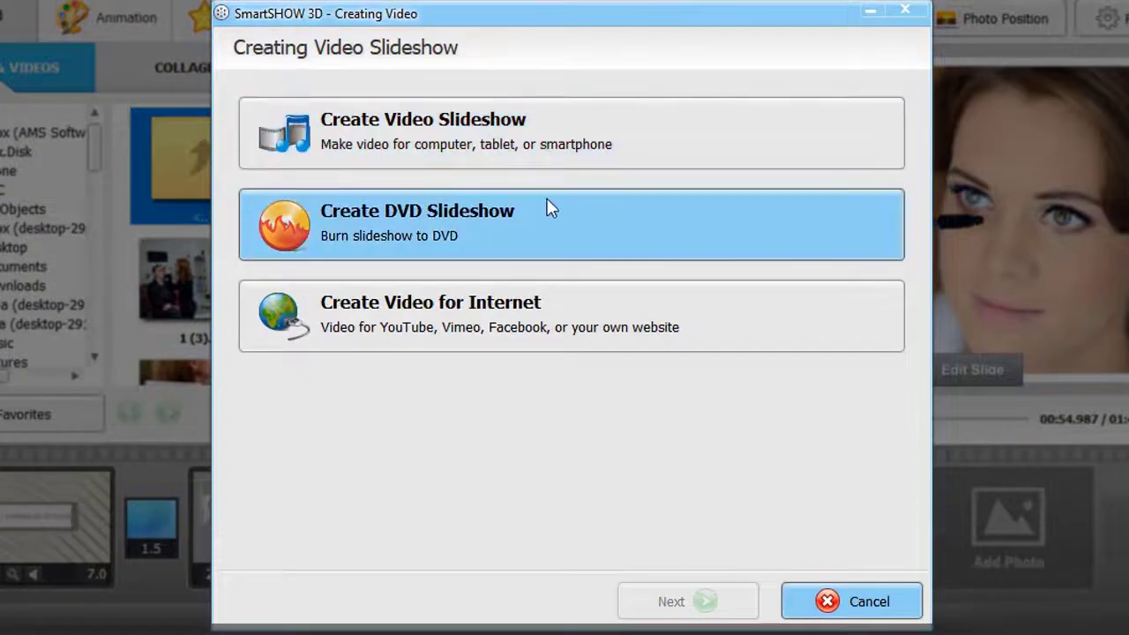
pyautogui.click(543, 300)
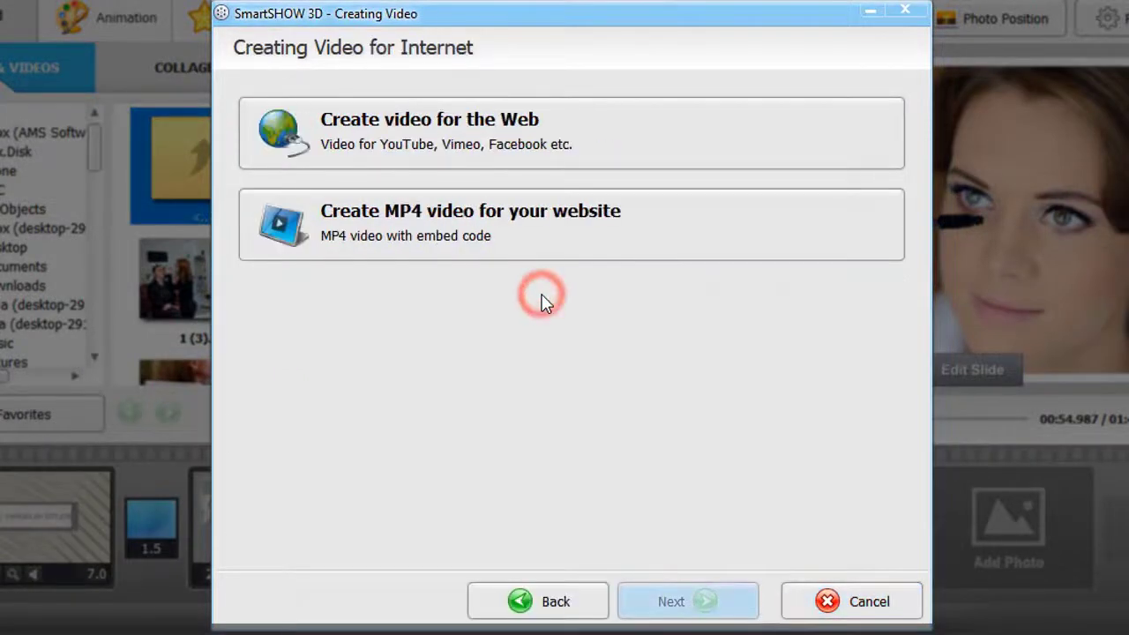
pyautogui.click(544, 145)
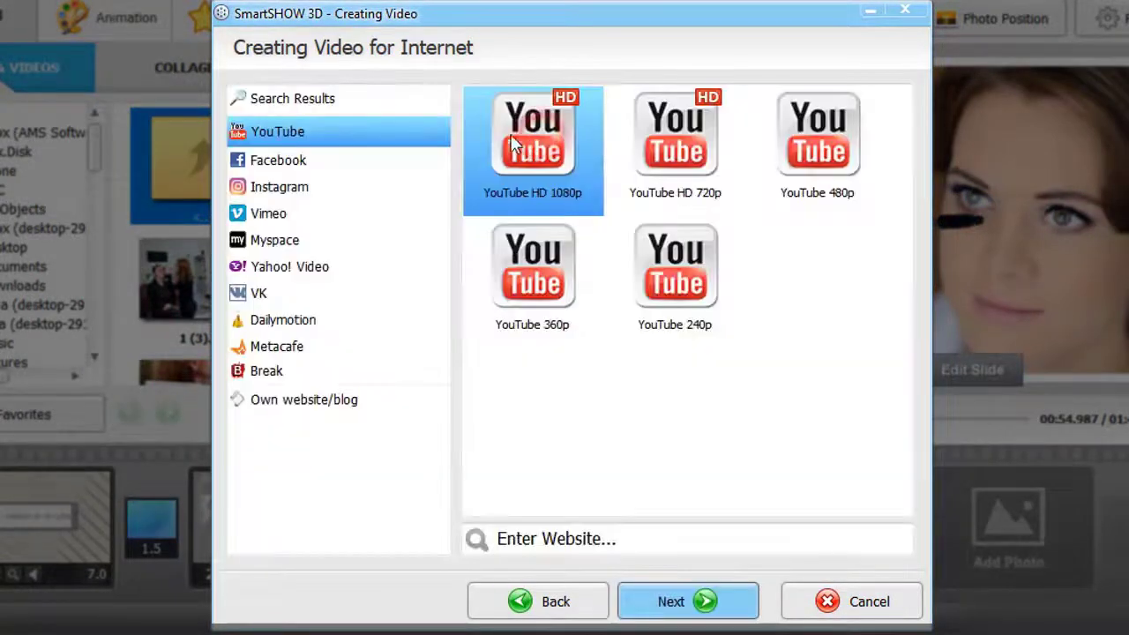
pyautogui.click(393, 163)
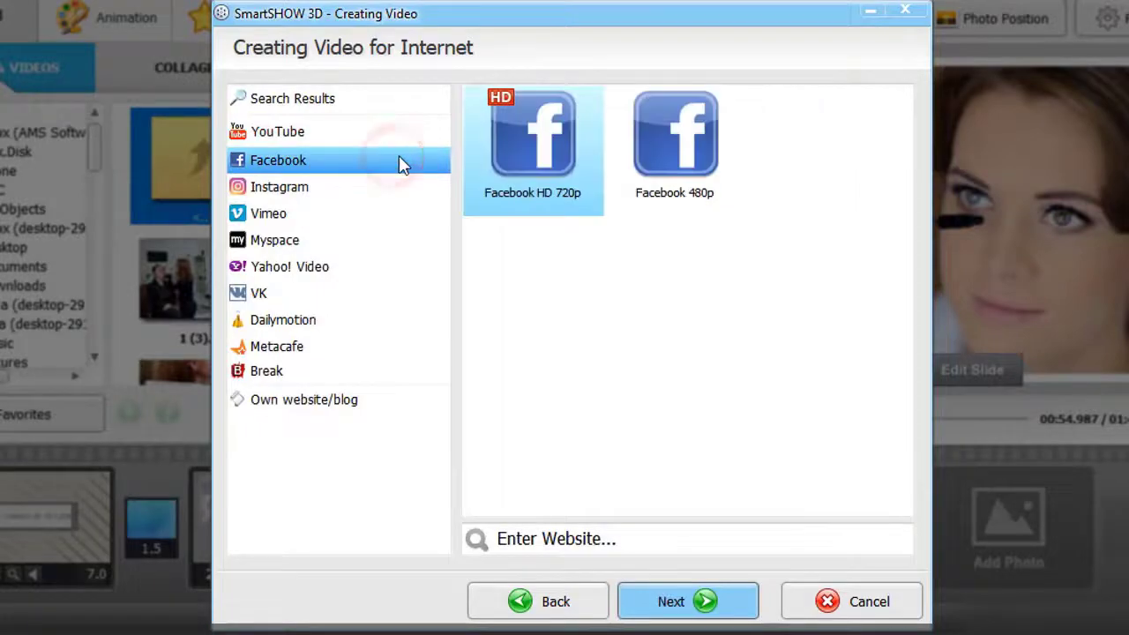
pyautogui.click(675, 602)
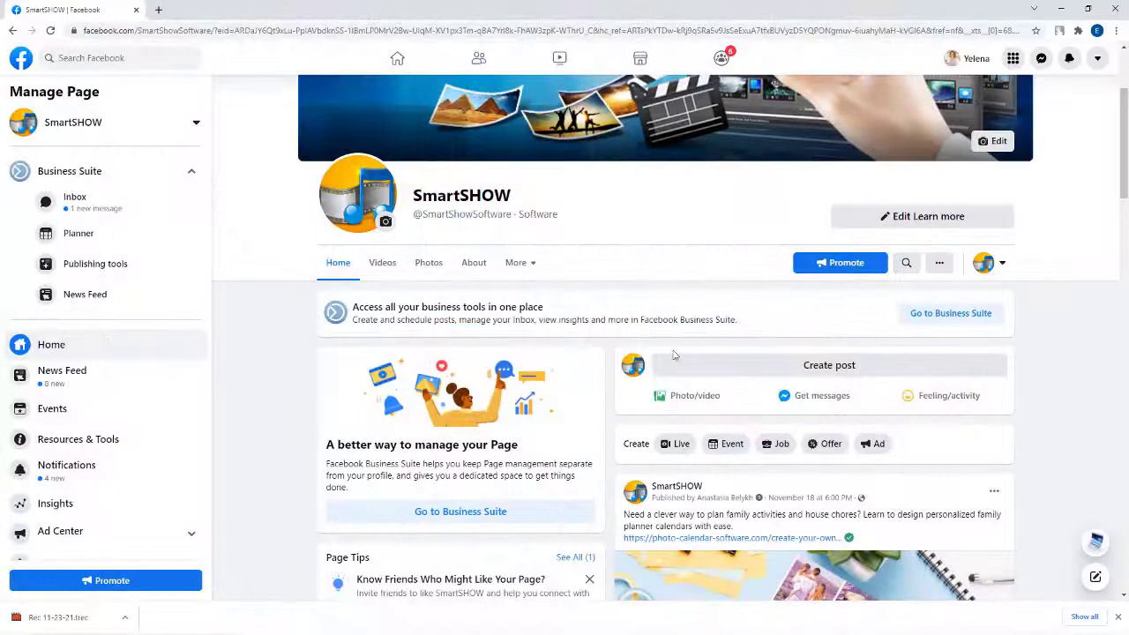
# Create a Page post and upload the "slideshow for facebook" video into it.
pyautogui.click(713, 363)
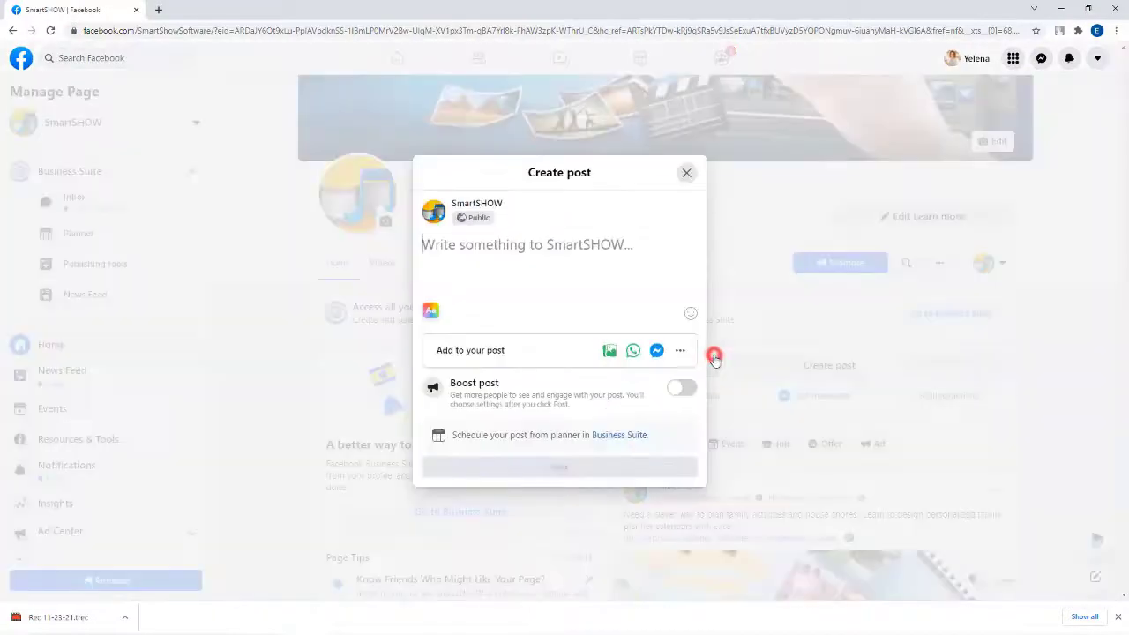
pyautogui.click(609, 351)
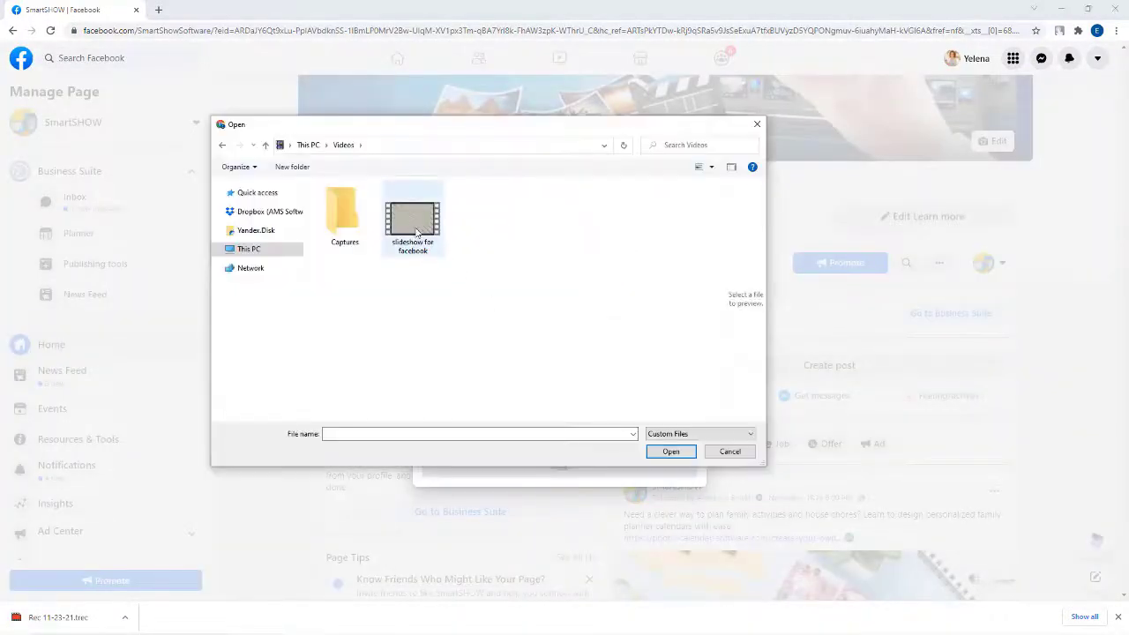
pyautogui.click(416, 231)
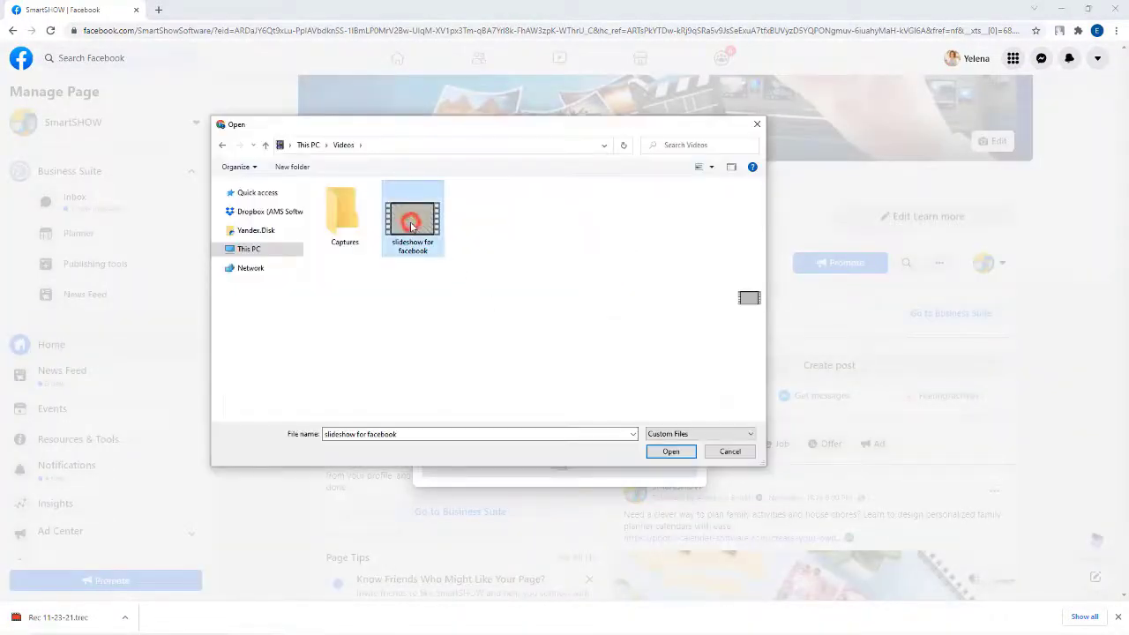
pyautogui.click(671, 452)
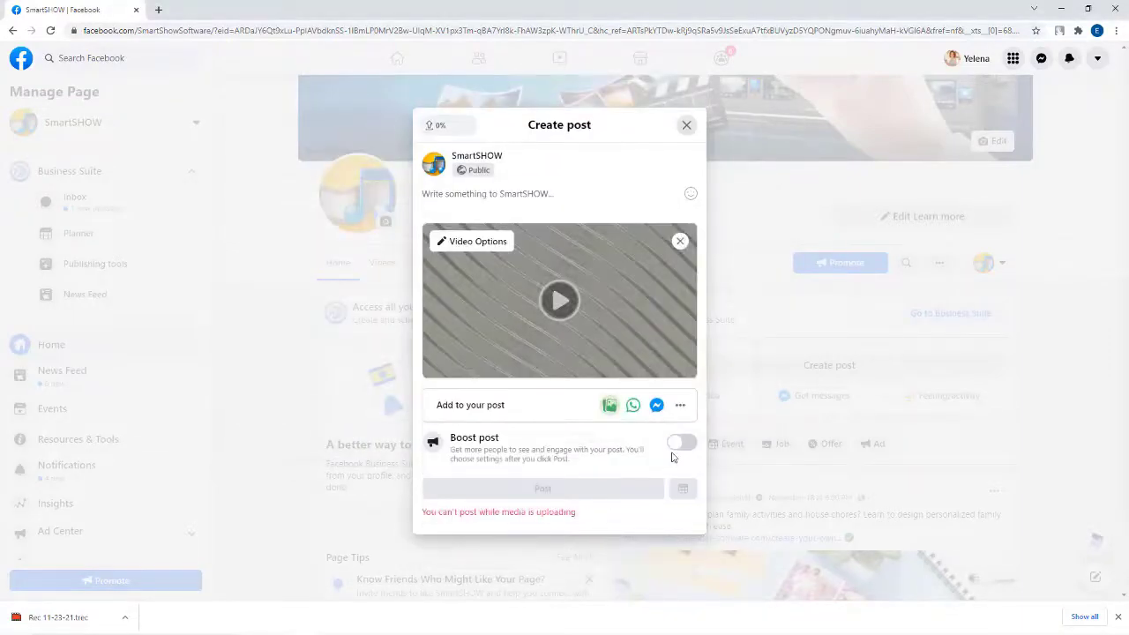